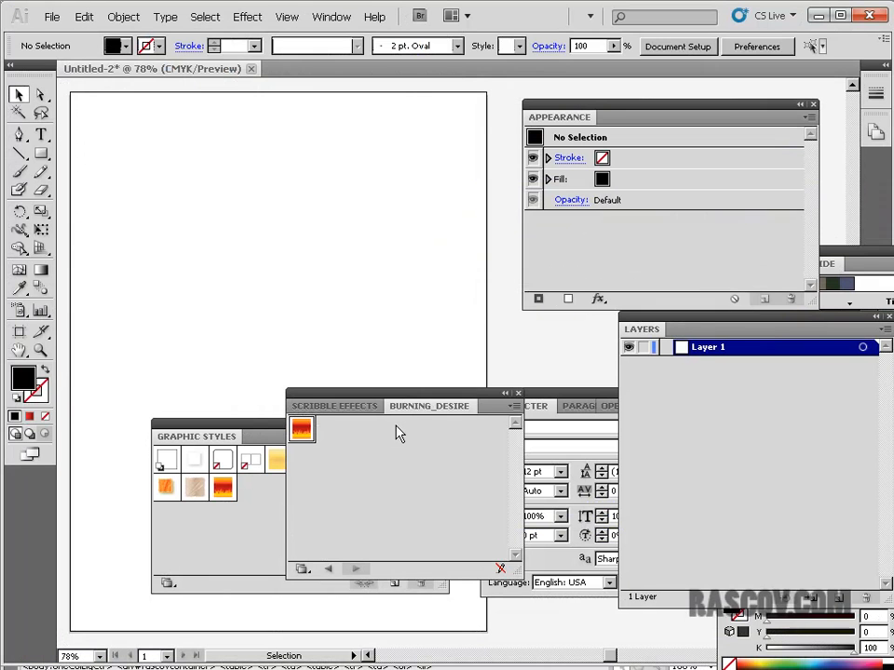
# Add a line of point type reading "THIS is TEXT" in the upper half of the artboard
pyautogui.click(41, 136)
pyautogui.click(153, 270)
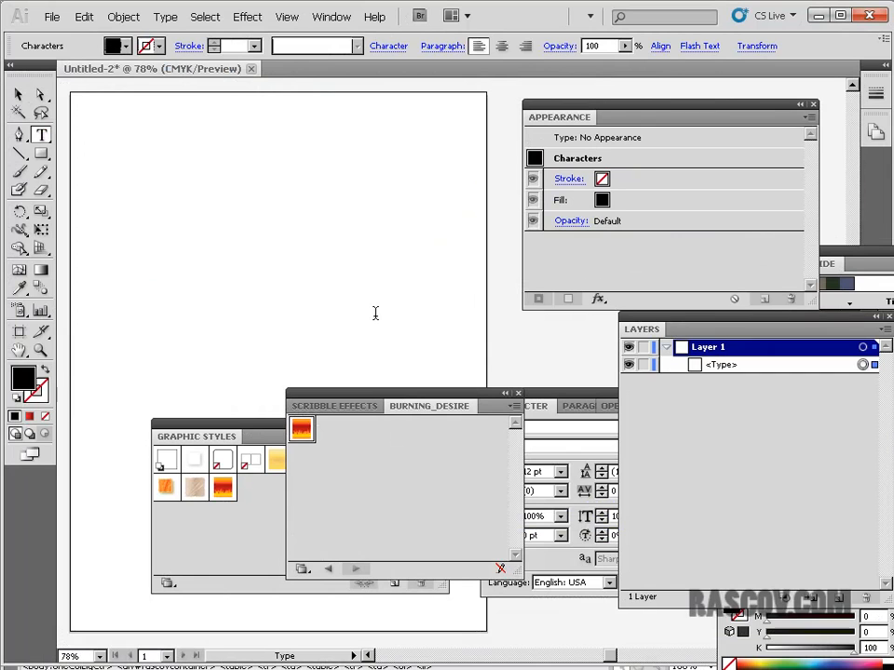
pyautogui.write('THIS is TEXT')
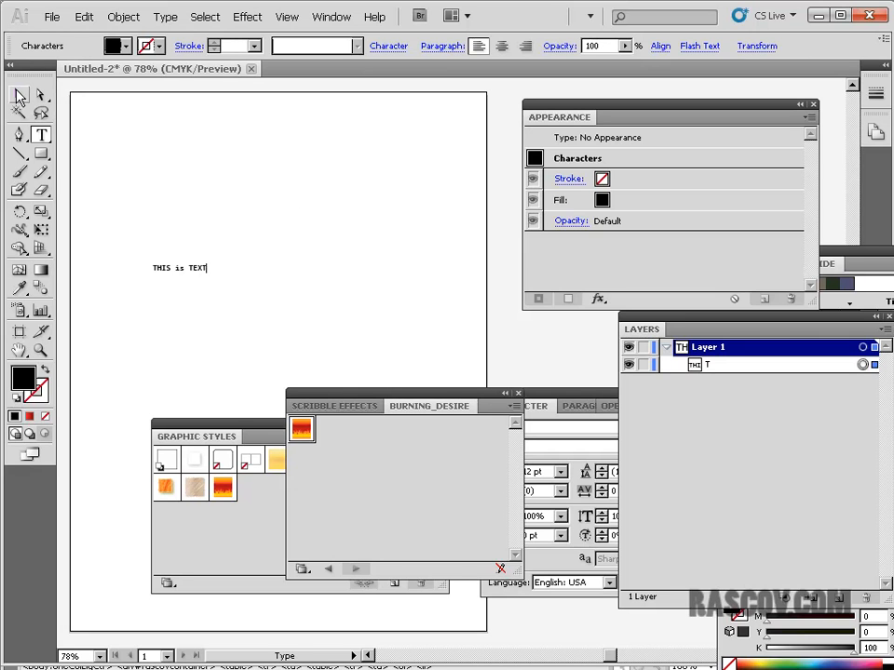
pyautogui.press('Escape')
# Scale the text to nearly the full artboard width with tall letters and position it in the upper part of the page
pyautogui.moveTo(210, 276); pyautogui.dragTo(429, 353)
pyautogui.moveTo(395, 307); pyautogui.dragTo(355, 165)
pyautogui.moveTo(390, 224); pyautogui.dragTo(509, 380)
pyautogui.moveTo(397, 209); pyautogui.dragTo(364, 184)
pyautogui.click(364, 112)
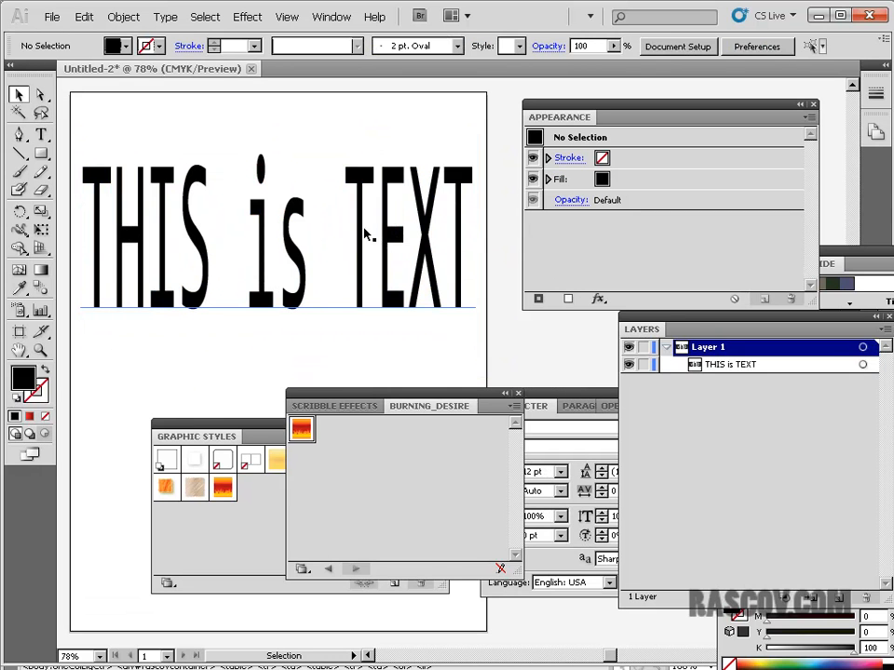
pyautogui.click(261, 170)
pyautogui.moveTo(275, 125); pyautogui.dragTo(279, 205)
pyautogui.moveTo(308, 295); pyautogui.dragTo(307, 262)
pyautogui.click(289, 141)
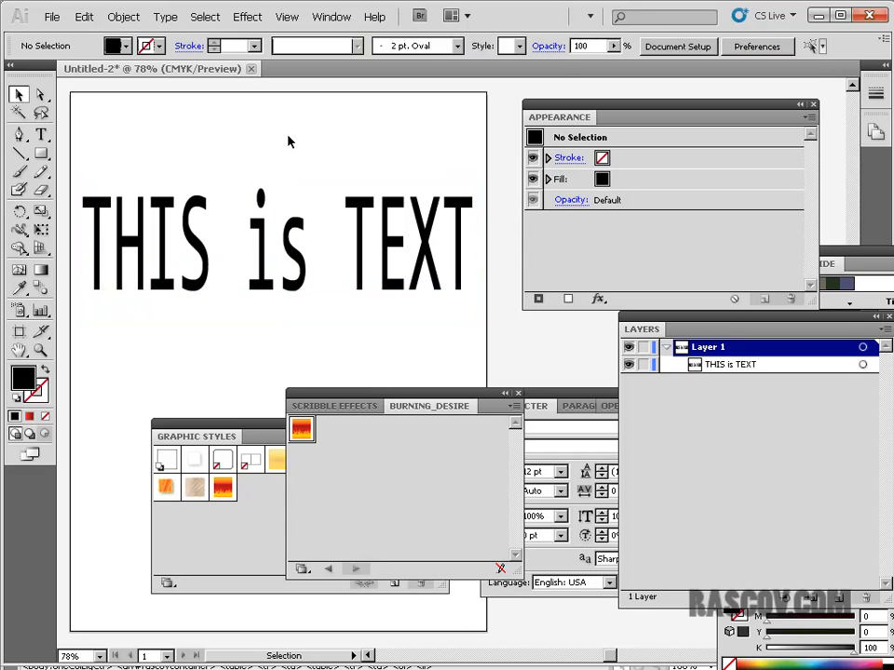
# Convert the "THIS is TEXT" type object to outlines
pyautogui.click(291, 247)
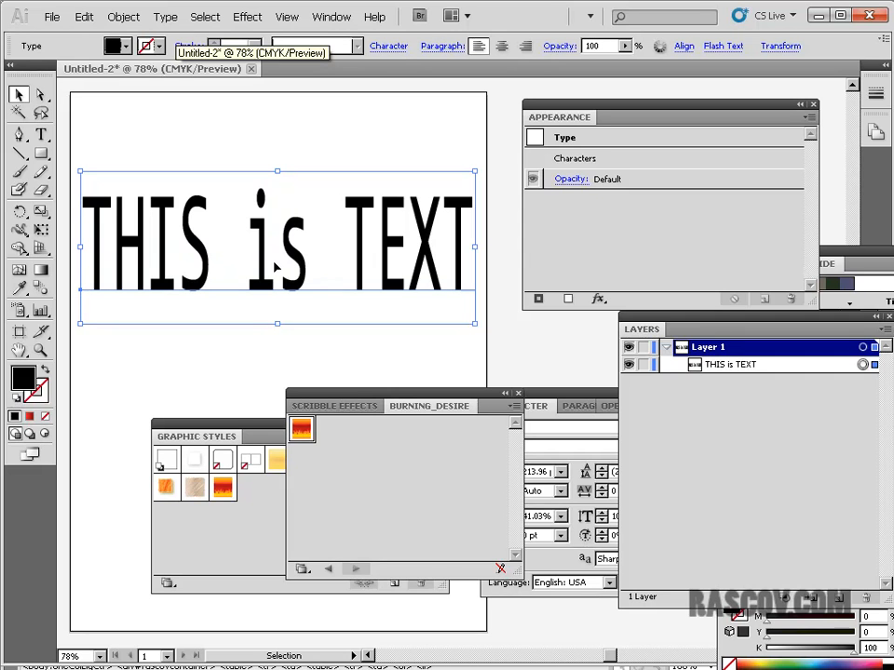
pyautogui.click(174, 21)
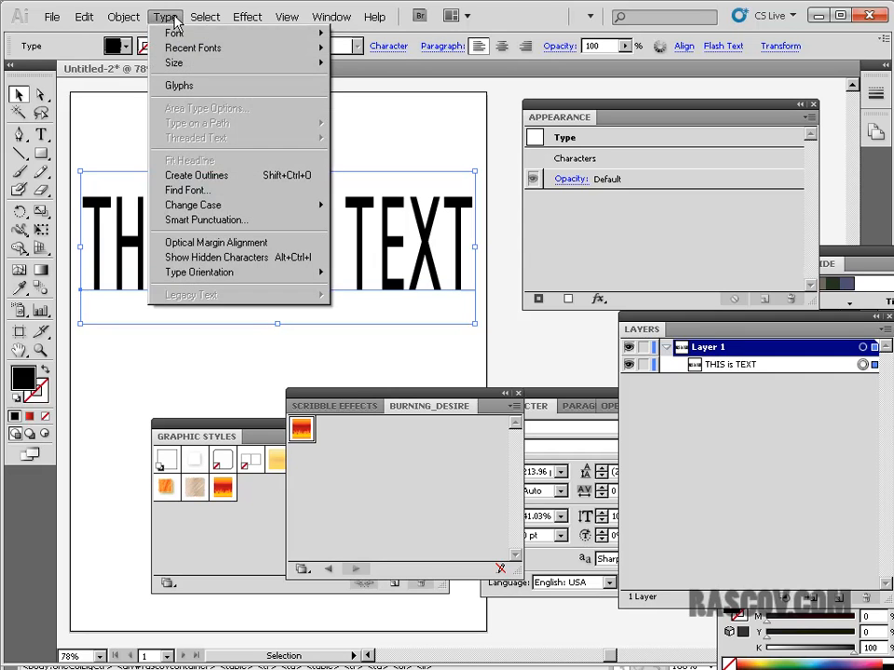
pyautogui.click(218, 184)
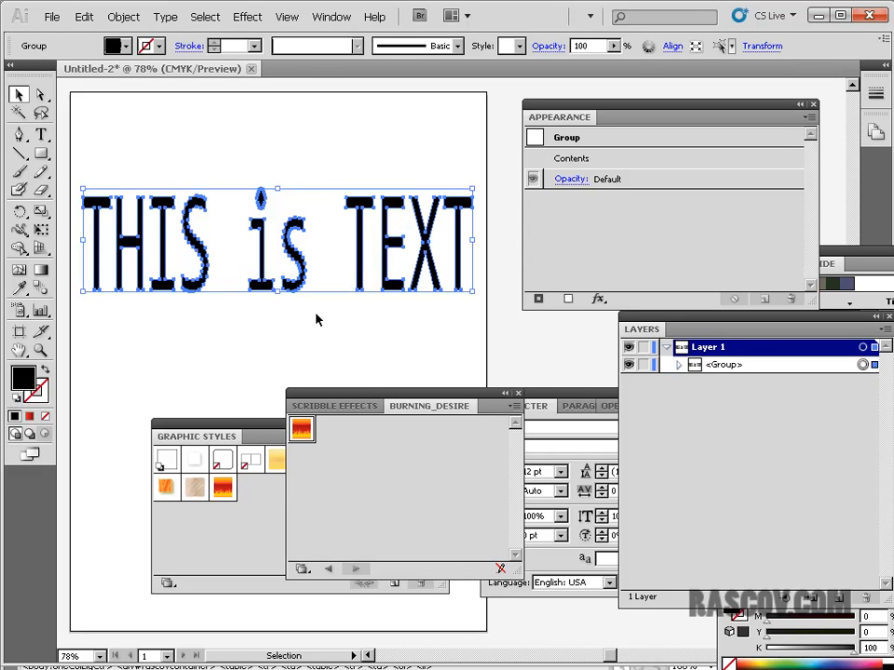
pyautogui.click(278, 154)
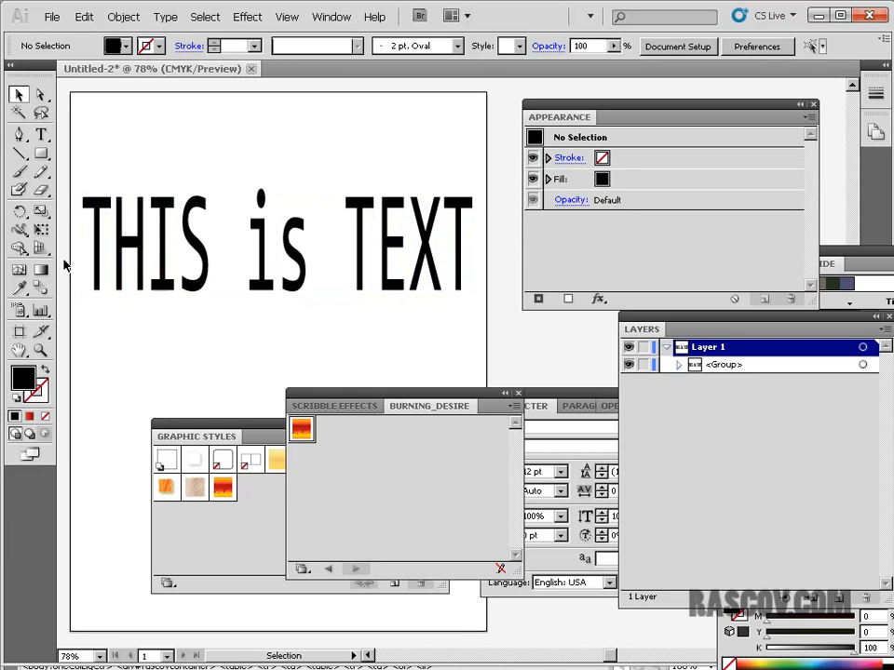
# Draw a closed wavy Pencil shape over the lower half of the letters, fill it black and shift it slightly upward
pyautogui.click(41, 172)
pyautogui.moveTo(79, 248)
pyautogui.mouseDown()
pyautogui.moveTo(196, 243)
pyautogui.moveTo(262, 269)
pyautogui.moveTo(477, 233)
pyautogui.moveTo(492, 260)
pyautogui.moveTo(465, 324)
pyautogui.moveTo(277, 326)
pyautogui.moveTo(131, 315)
pyautogui.moveTo(97, 297)
pyautogui.moveTo(75, 245)
pyautogui.mouseUp()
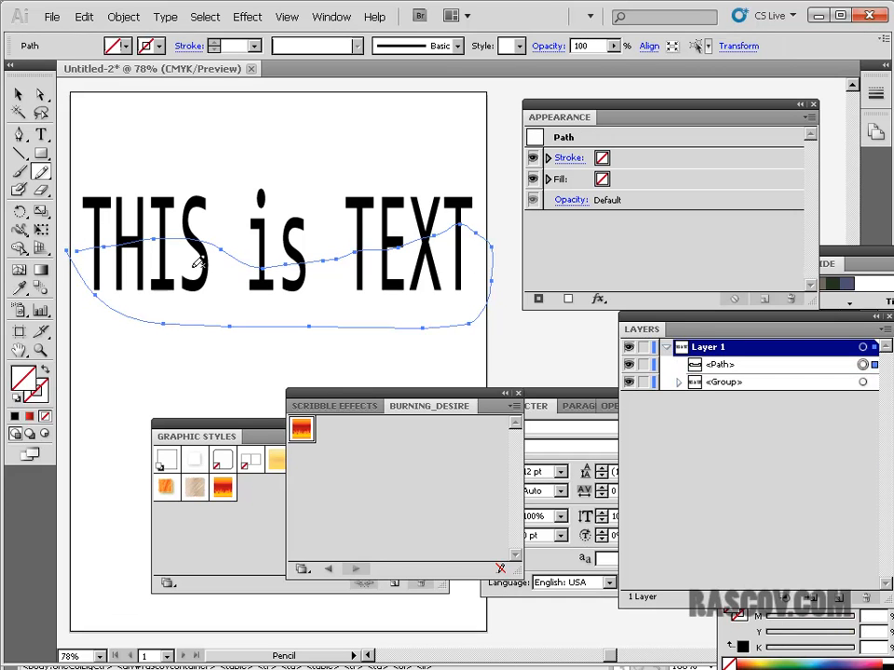
pyautogui.click(16, 419)
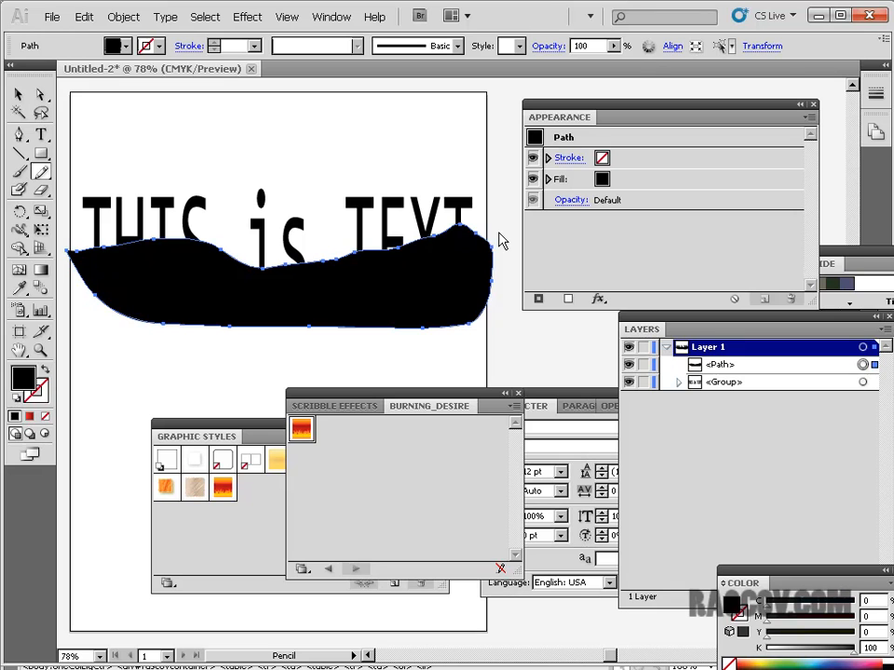
pyautogui.click(19, 94)
pyautogui.moveTo(380, 304); pyautogui.dragTo(374, 291)
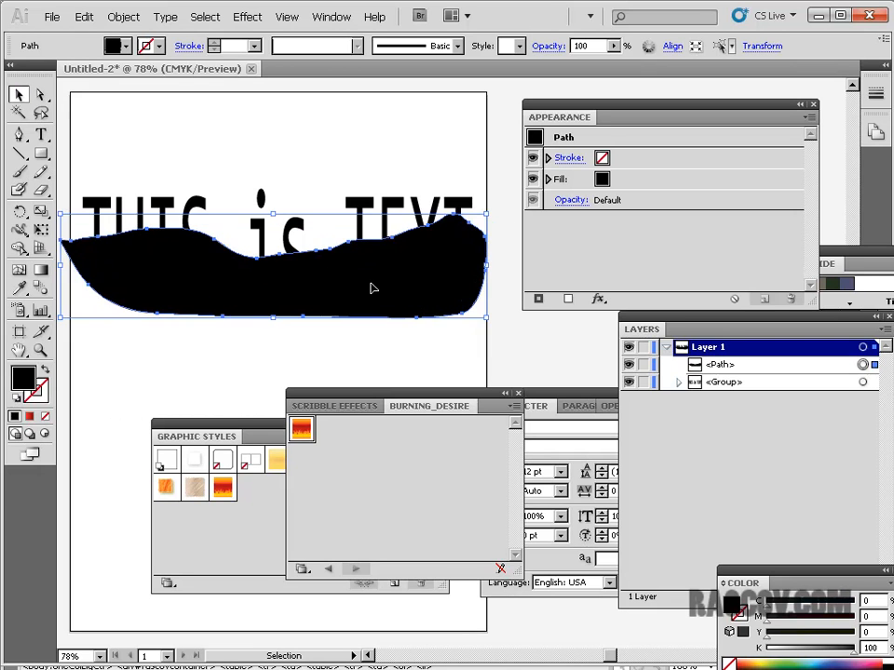
pyautogui.click(399, 168)
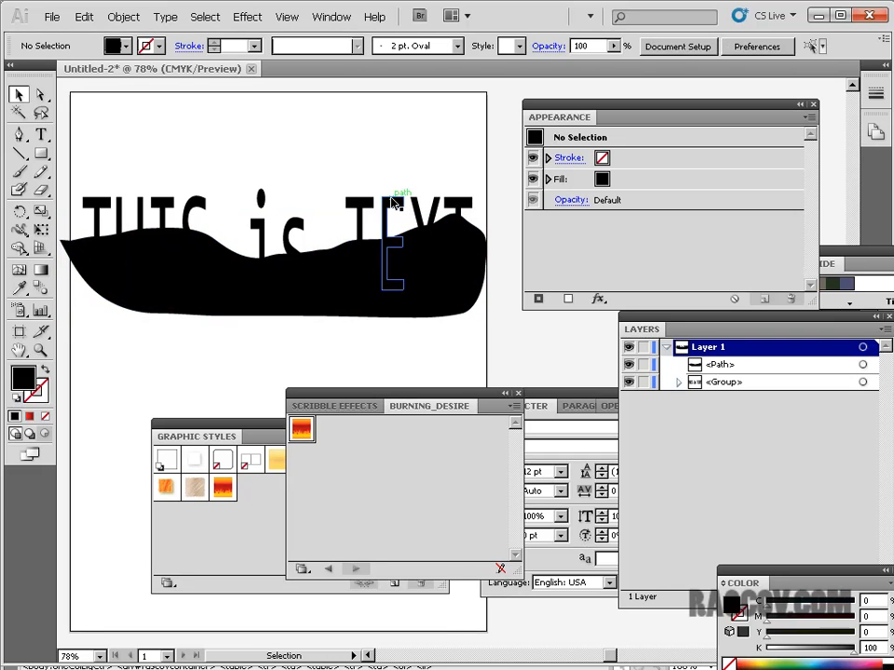
# Divide the outlined text and the wavy shape with the Pathfinder Divide operation
pyautogui.moveTo(81, 145); pyautogui.dragTo(496, 359)
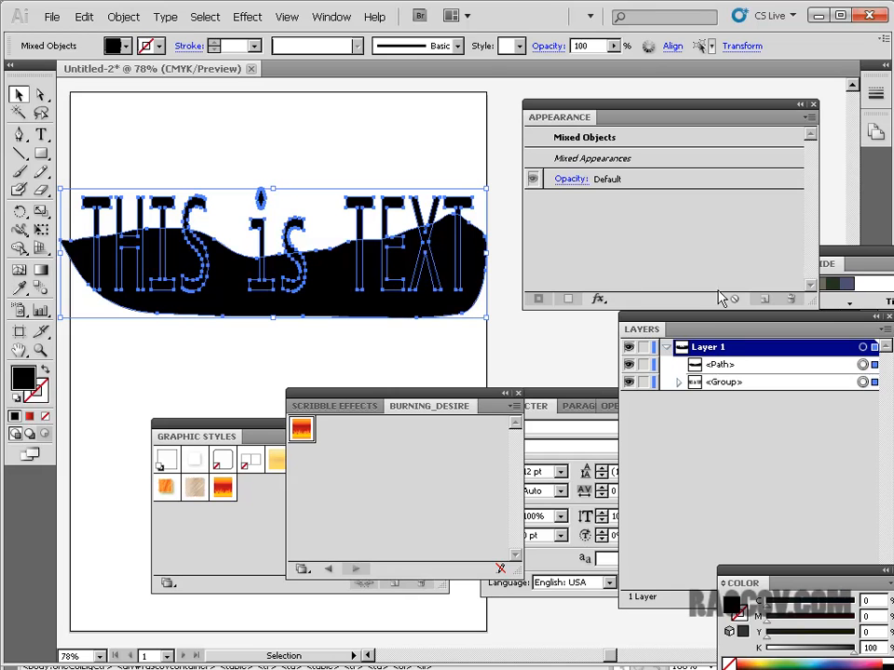
pyautogui.click(337, 19)
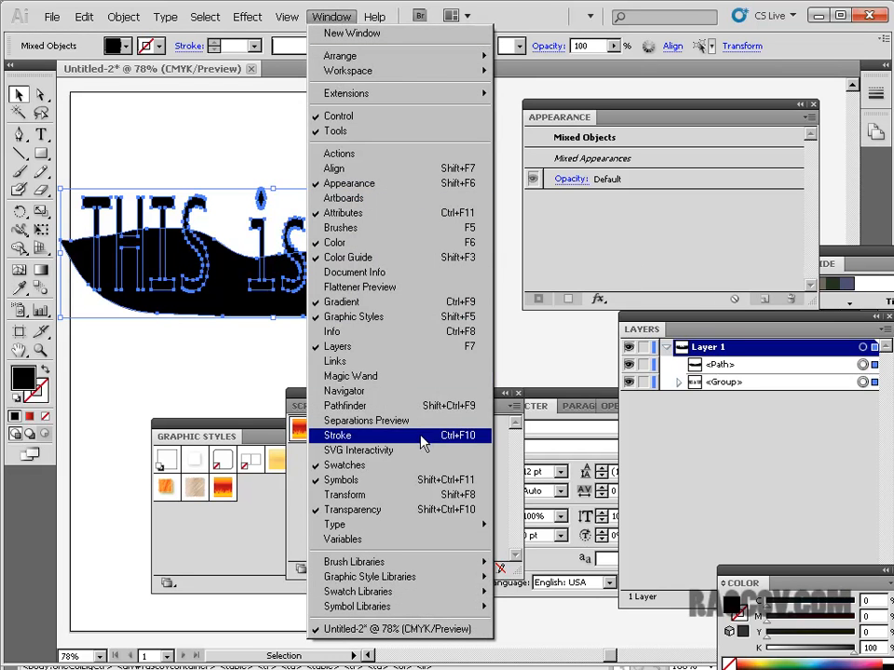
pyautogui.click(411, 406)
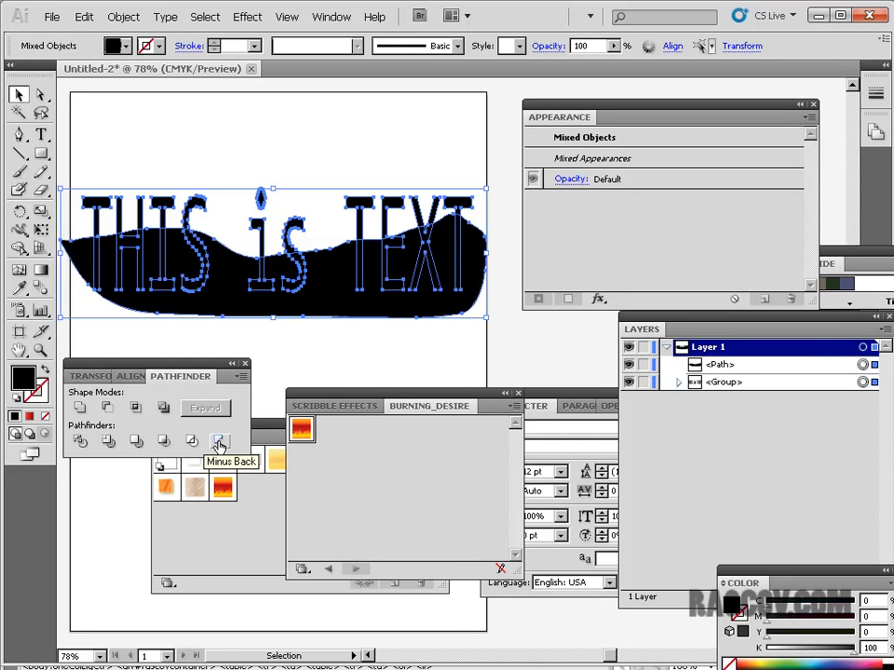
pyautogui.click(80, 444)
pyautogui.click(343, 322)
pyautogui.click(340, 314)
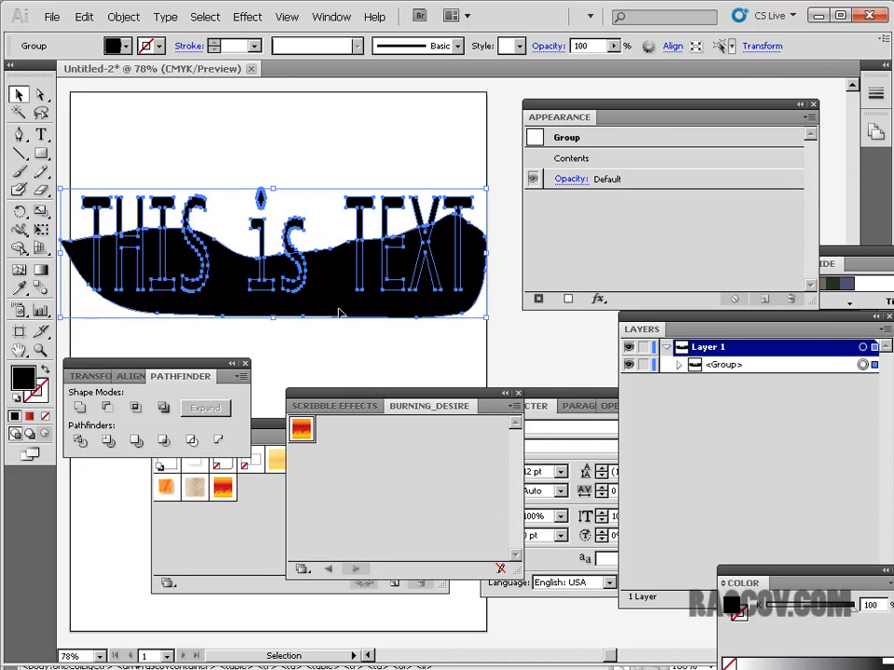
# Ungroup the divided artwork and delete the leftover wavy shape around the letters
pyautogui.click(124, 16)
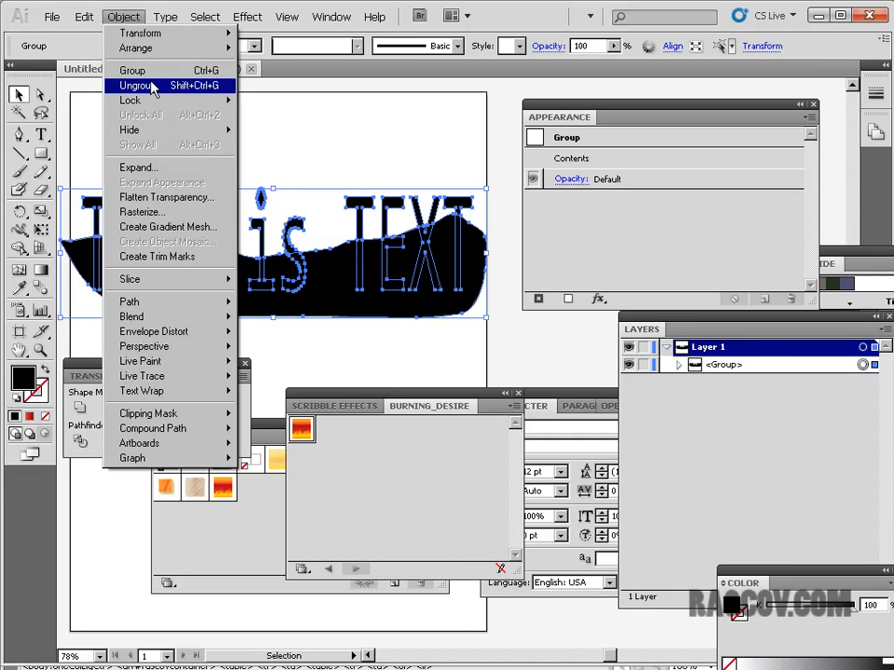
pyautogui.click(150, 84)
pyautogui.click(325, 145)
pyautogui.click(354, 306)
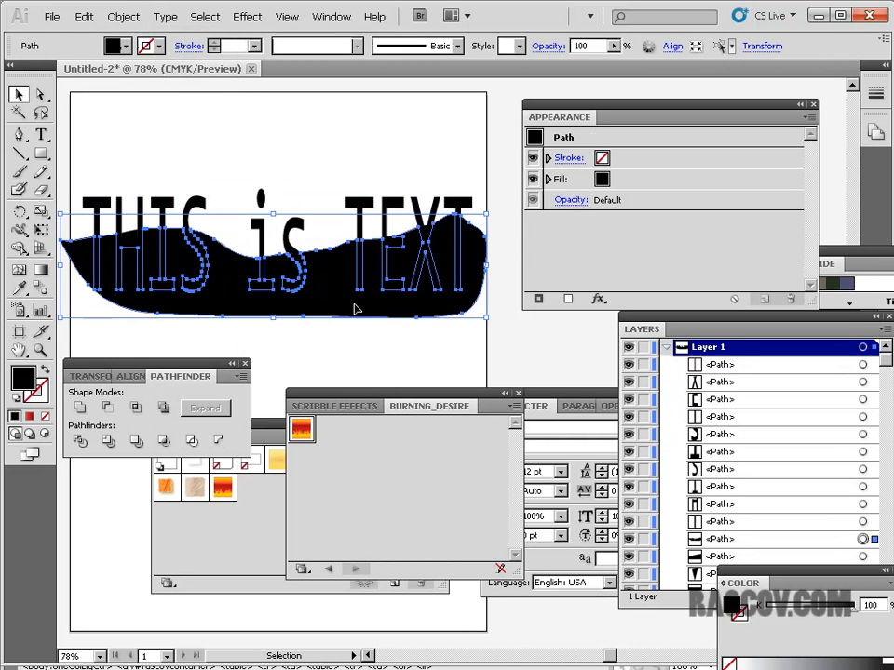
pyautogui.press('Delete')
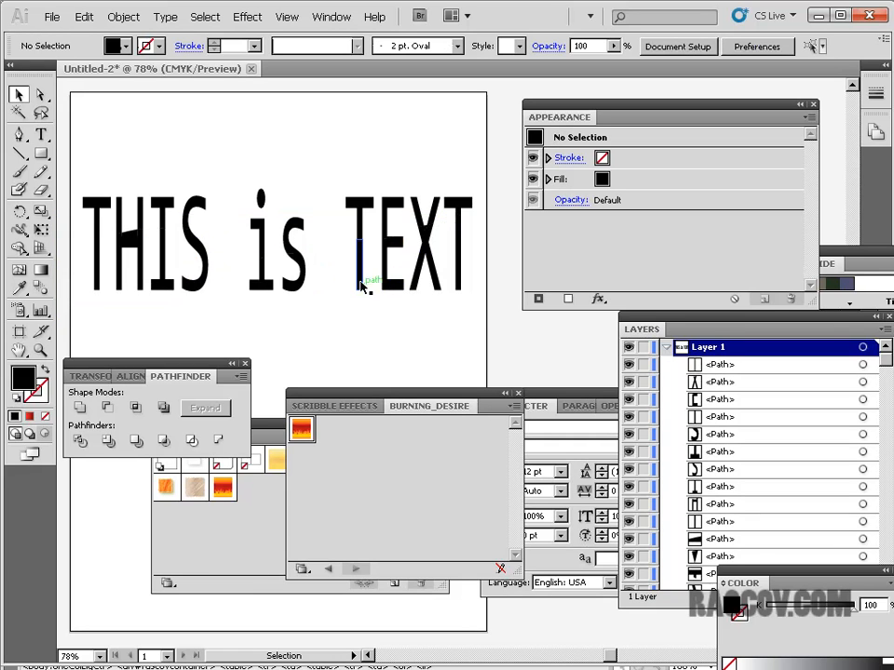
# Apply the flame graphic style from the Burning_Desire library to all the lower letter pieces
pyautogui.click(361, 277)
pyautogui.click(463, 304)
pyautogui.moveTo(425, 311); pyautogui.dragTo(80, 281)
pyautogui.moveTo(93, 163); pyautogui.dragTo(480, 211)
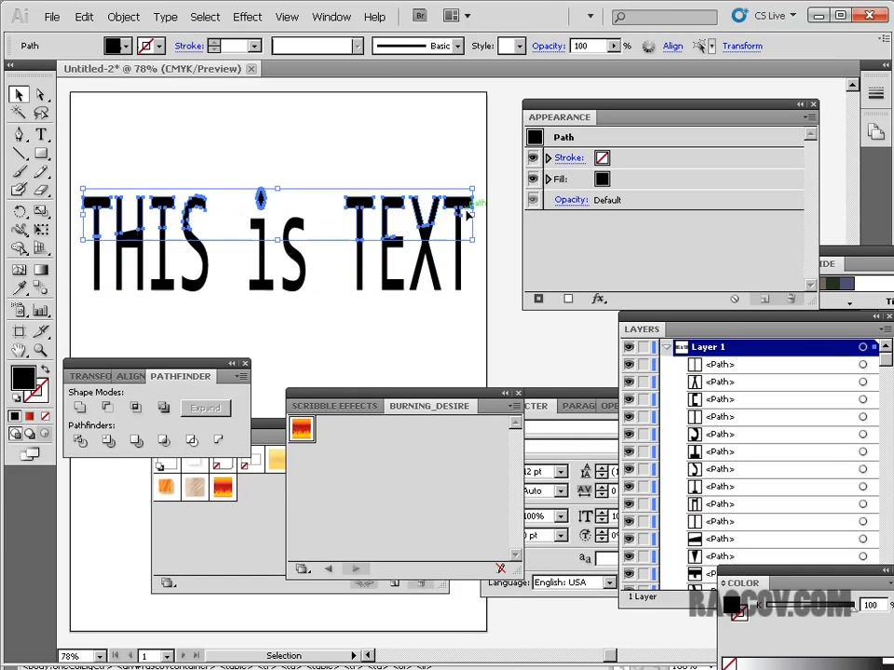
pyautogui.click(370, 160)
pyautogui.moveTo(470, 343)
pyautogui.mouseDown()
pyautogui.moveTo(161, 267)
pyautogui.moveTo(86, 261)
pyautogui.mouseUp()
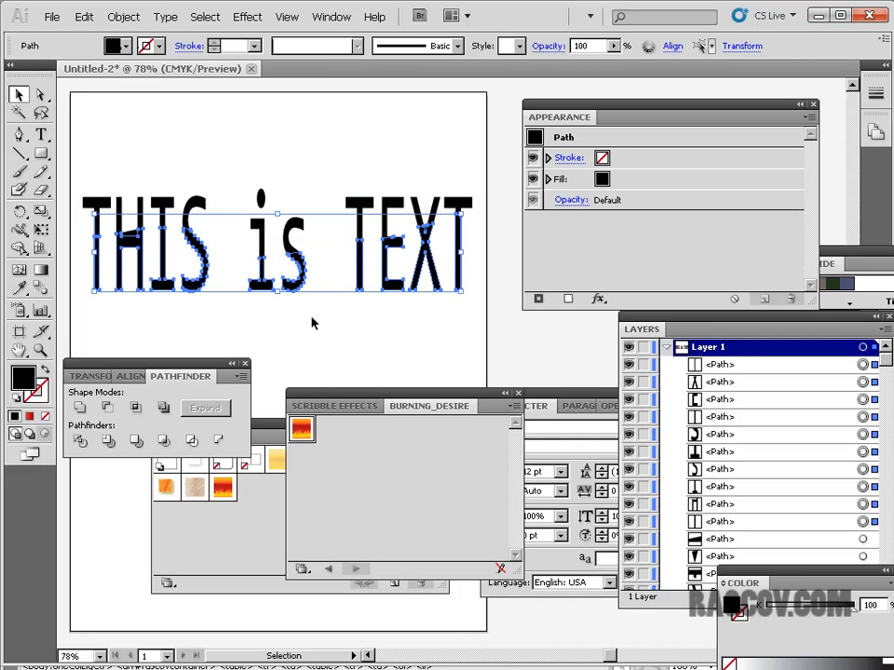
pyautogui.click(312, 433)
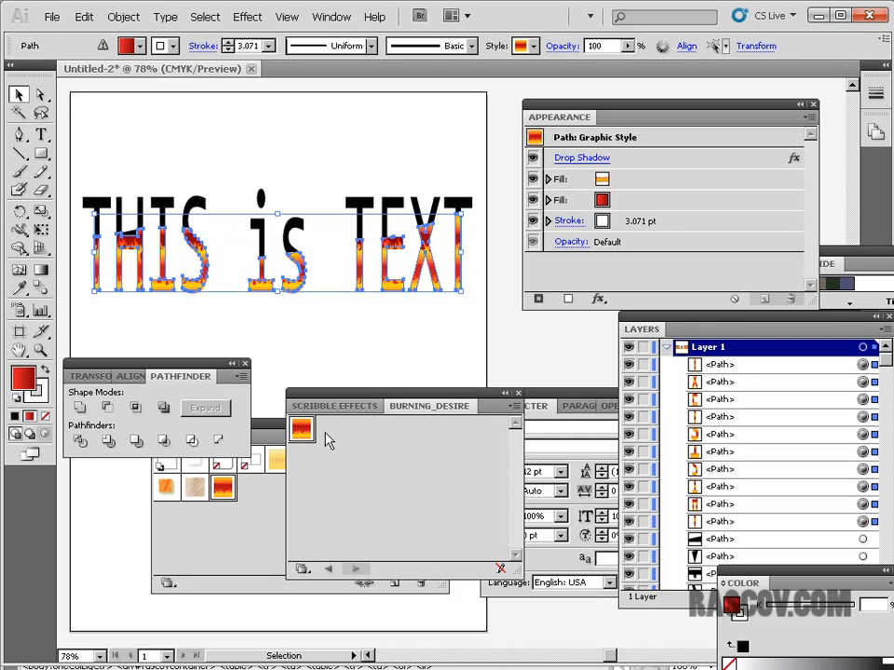
# Apply the Scribble 16 graphic style from the Scribble Effects library to the upper letter pieces, including the top of the "s"
pyautogui.click(351, 407)
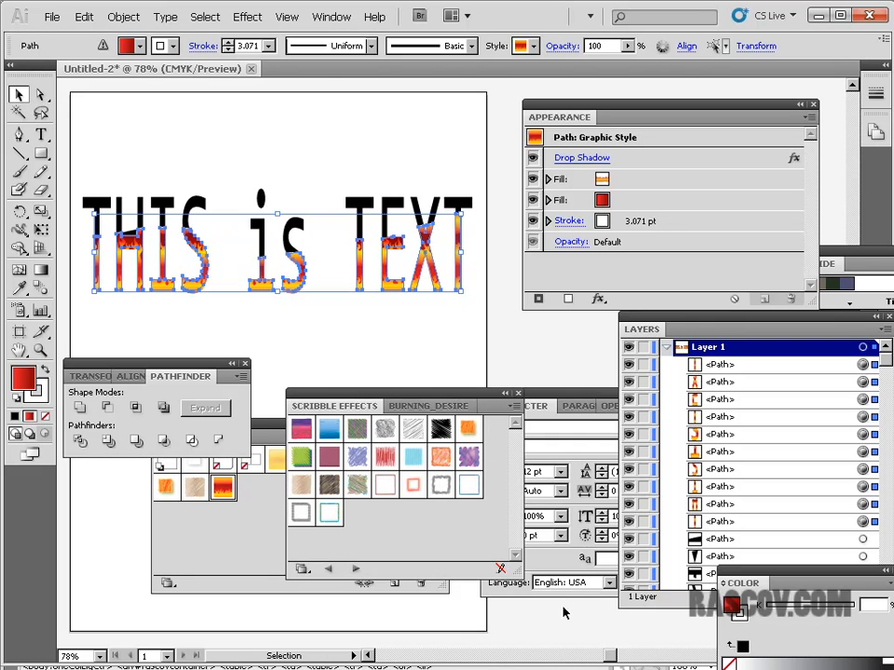
pyautogui.moveTo(84, 152); pyautogui.dragTo(436, 217)
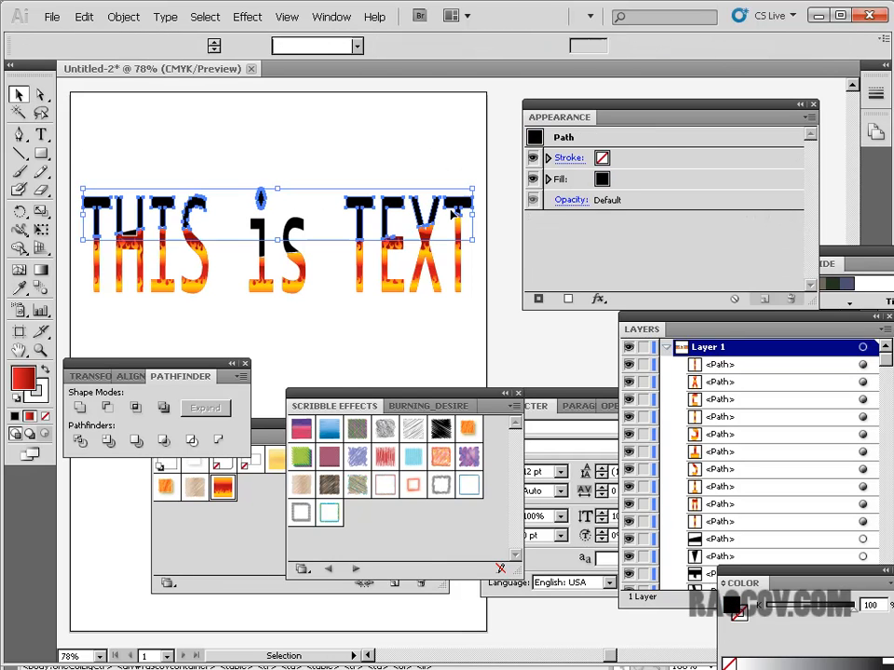
pyautogui.keyDown('shift'); pyautogui.click(294, 226); pyautogui.keyUp('shift')
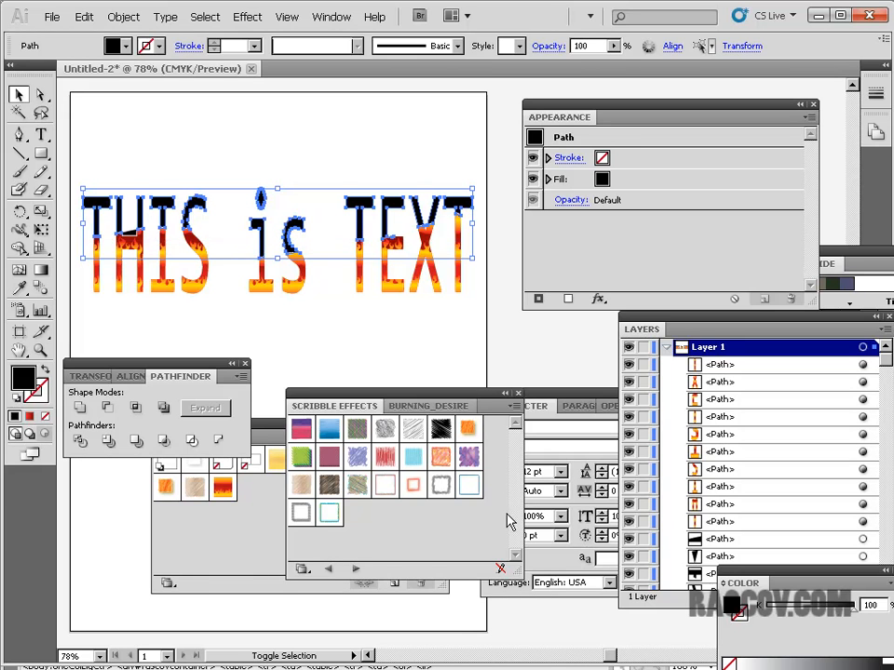
pyautogui.click(413, 456)
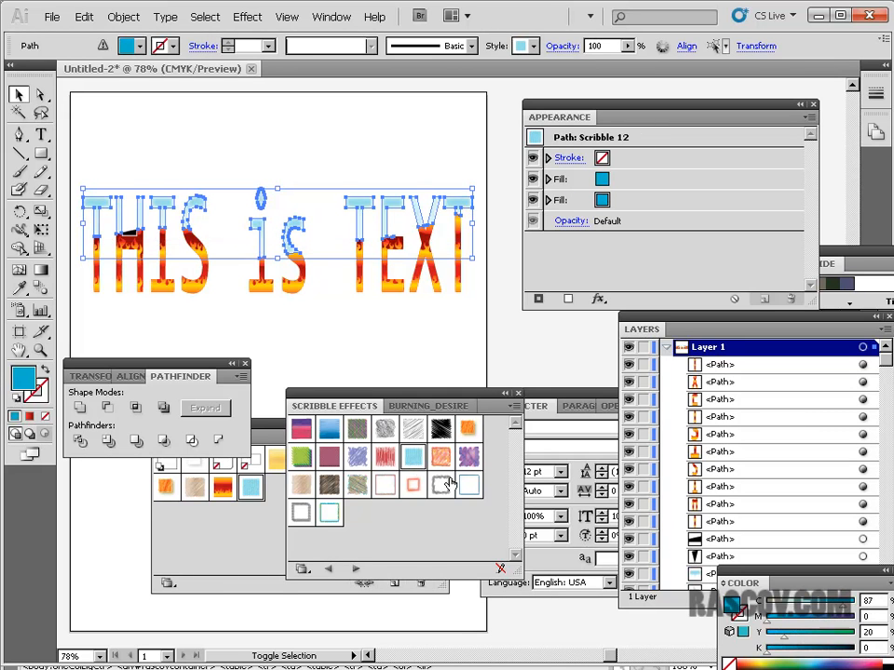
pyautogui.click(440, 456)
pyautogui.click(470, 458)
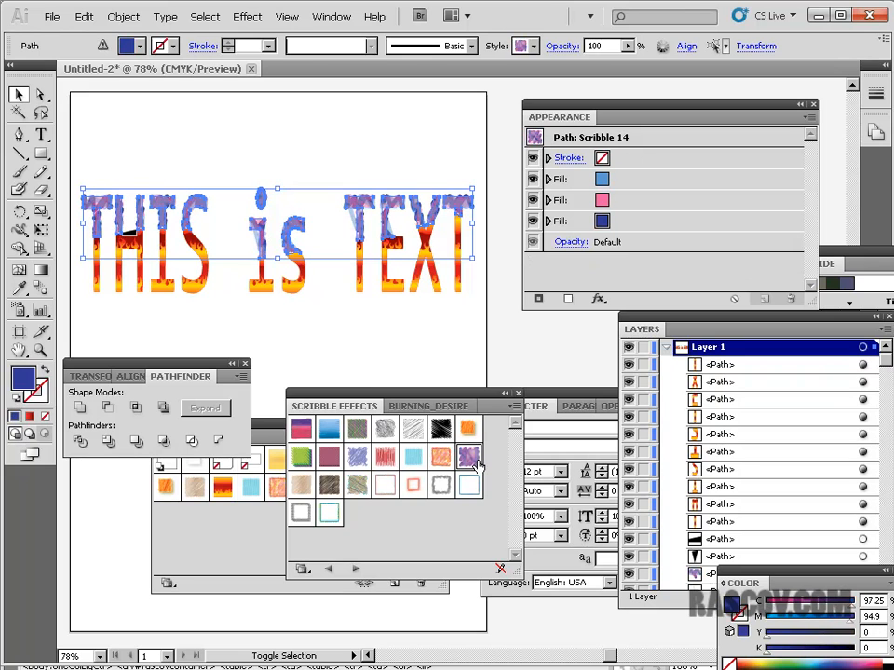
pyautogui.click(328, 492)
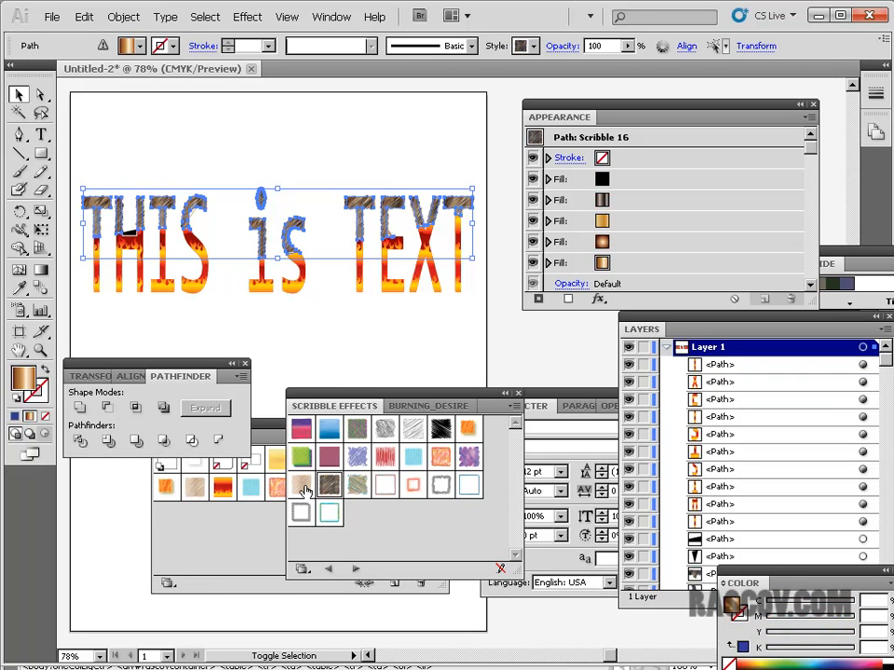
pyautogui.click(322, 161)
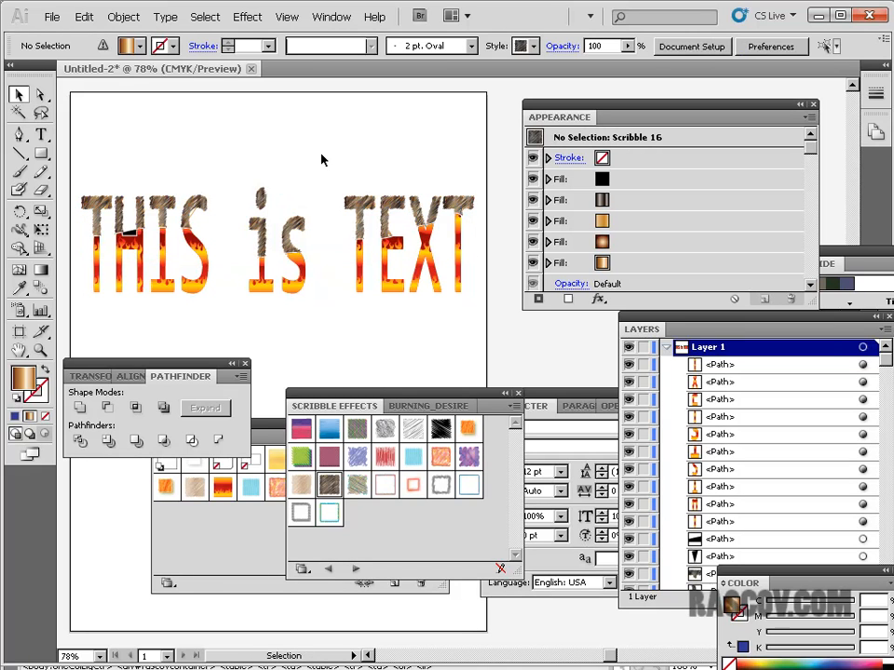
# Delete the leftover black piece above the crossbar of the "H"
pyautogui.click(130, 238)
pyautogui.click(130, 235)
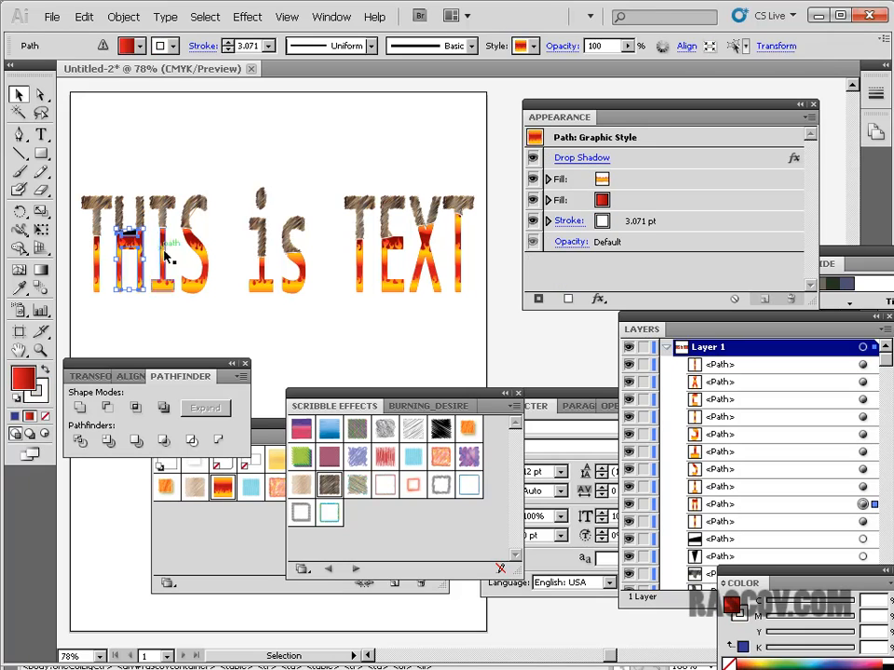
pyautogui.click(279, 317)
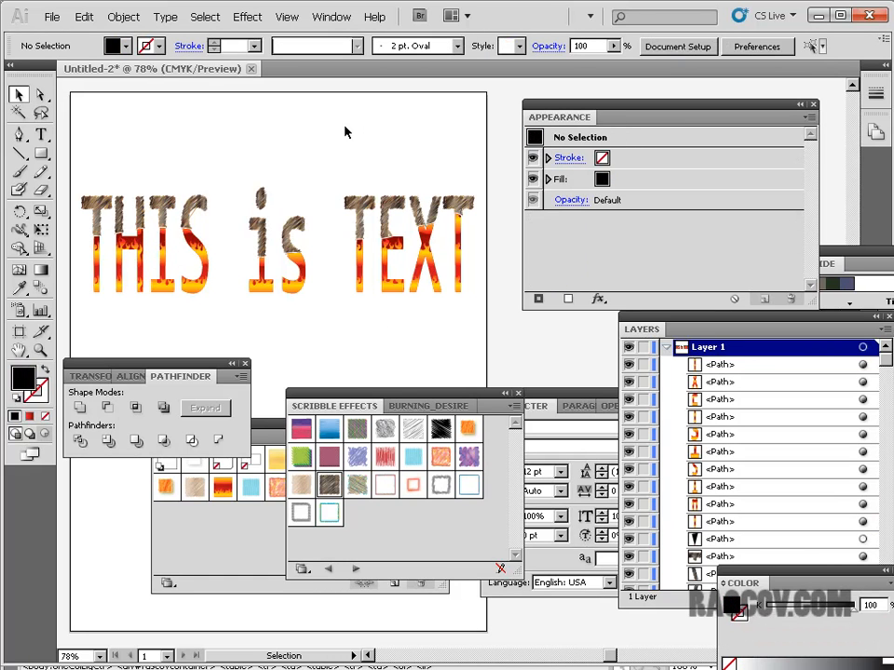
# Examine up close the edges where the scribble and flame parts of the letters meet
pyautogui.hotkey('ctrl', '=')
pyautogui.hotkey('ctrl', '=')
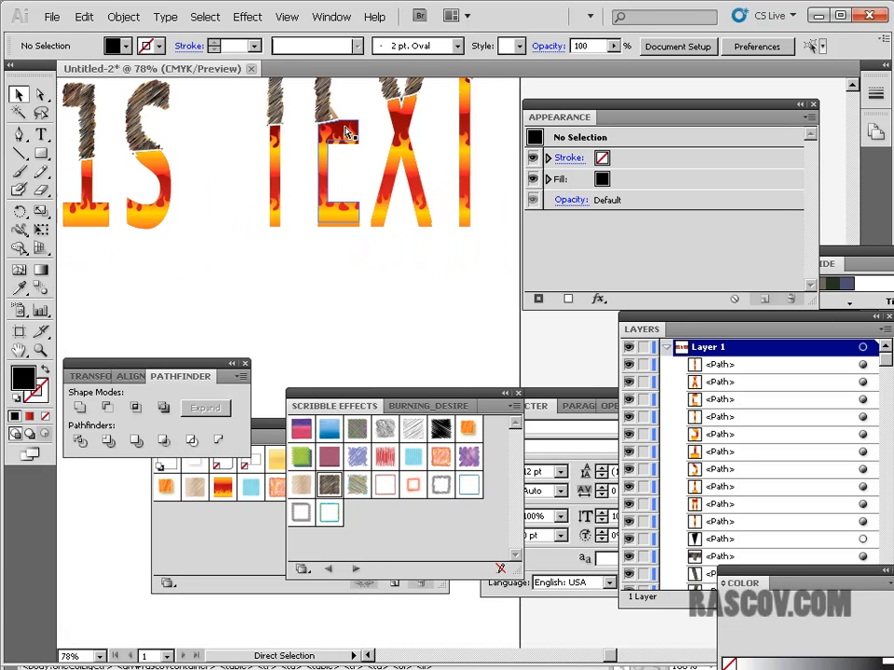
pyautogui.hotkey('ctrl', '=')
pyautogui.hotkey('ctrl', '=')
pyautogui.moveTo(345, 132)
pyautogui.mouseDown()
pyautogui.moveTo(327, 234)
pyautogui.moveTo(331, 217)
pyautogui.moveTo(450, 240)
pyautogui.mouseUp()
pyautogui.moveTo(69, 236); pyautogui.dragTo(449, 209)
pyautogui.moveTo(289, 236)
pyautogui.mouseDown()
pyautogui.moveTo(400, 298)
pyautogui.moveTo(355, 169)
pyautogui.moveTo(303, 201)
pyautogui.moveTo(416, 193)
pyautogui.mouseUp()
pyautogui.moveTo(223, 205); pyautogui.dragTo(289, 210)
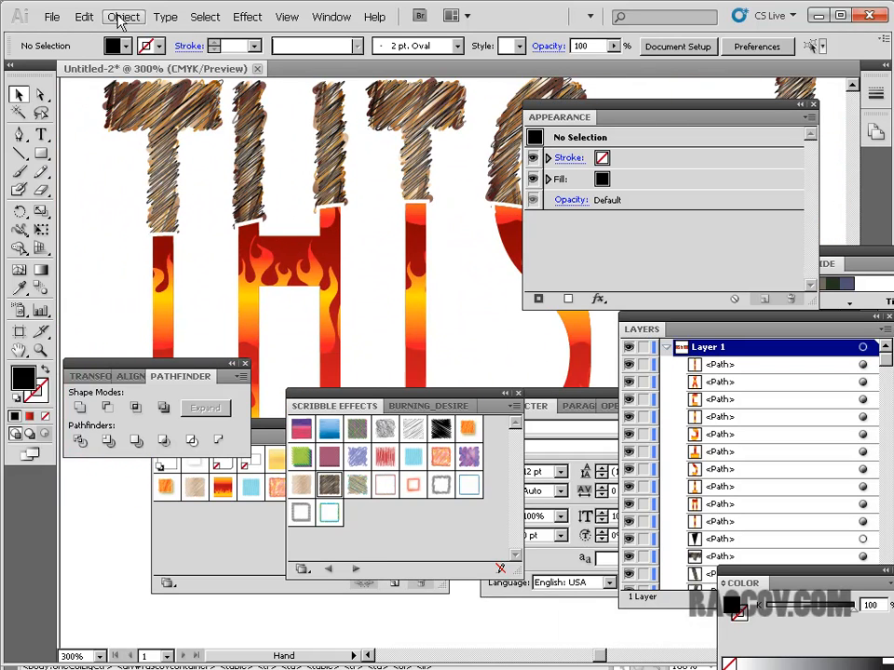
pyautogui.click(166, 17)
pyautogui.click(75, 218)
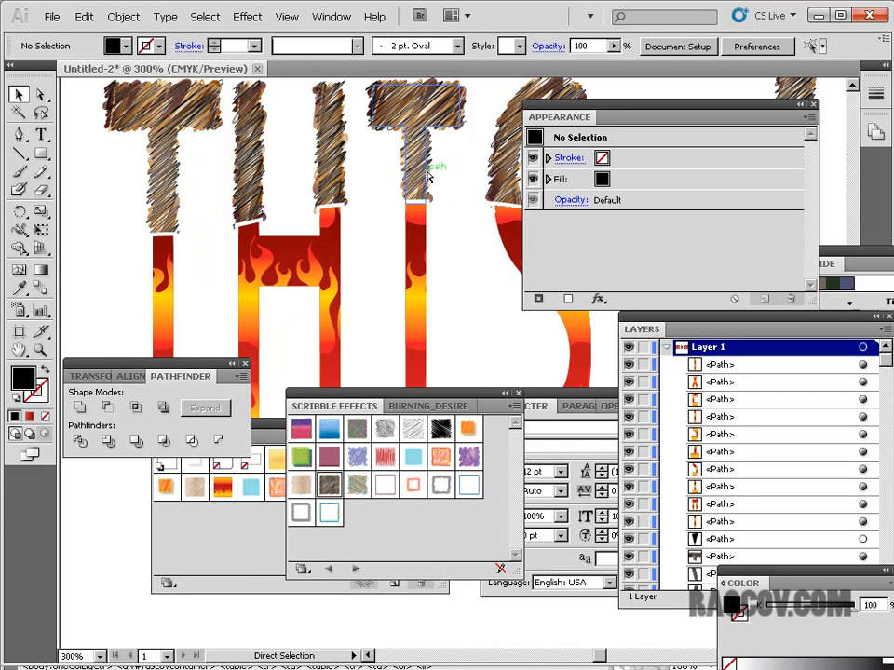
# Return the view to 100% on the whole text and move the Appearance panel off the artwork
pyautogui.hotkey('ctrl', '1')
pyautogui.moveTo(496, 229); pyautogui.dragTo(220, 166)
pyautogui.moveTo(569, 110); pyautogui.dragTo(721, 107)
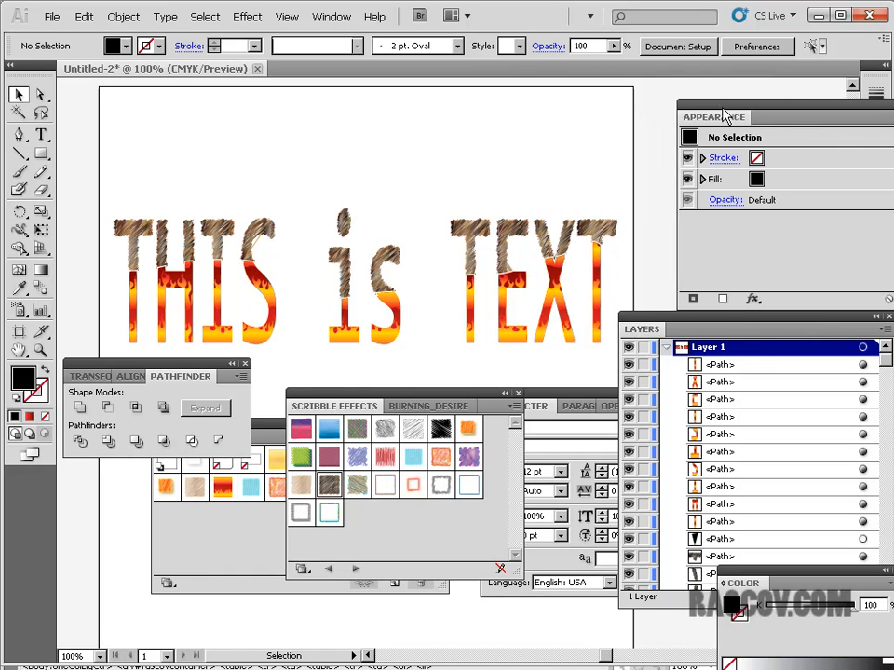
# Delete the split text artwork and draw a freehand wavy line across the artboard with the Pencil
pyautogui.moveTo(105, 185); pyautogui.dragTo(604, 344)
pyautogui.press('Delete')
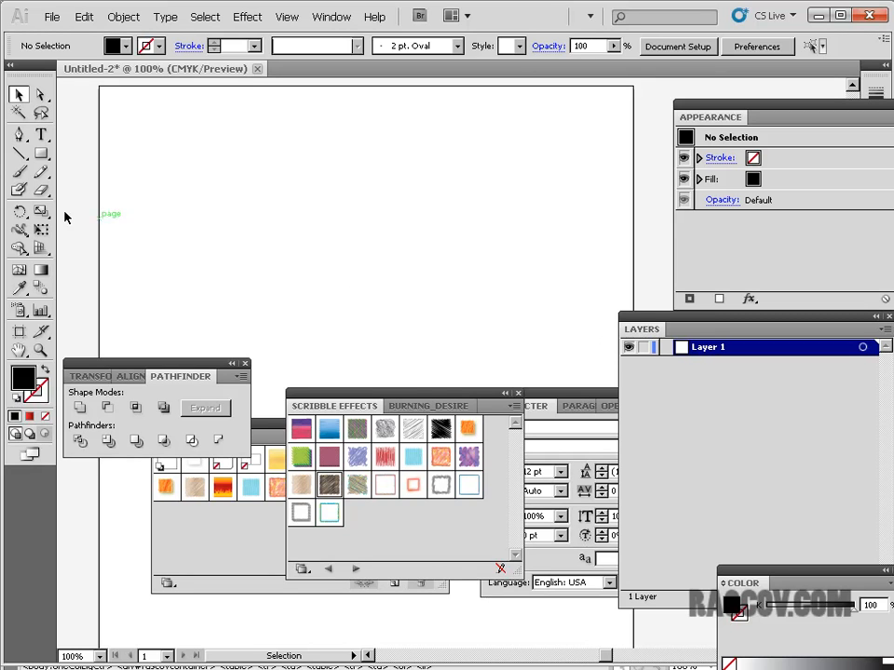
pyautogui.click(41, 172)
pyautogui.moveTo(149, 270)
pyautogui.mouseDown()
pyautogui.moveTo(253, 244)
pyautogui.moveTo(326, 283)
pyautogui.moveTo(395, 240)
pyautogui.moveTo(579, 284)
pyautogui.moveTo(633, 247)
pyautogui.mouseUp()
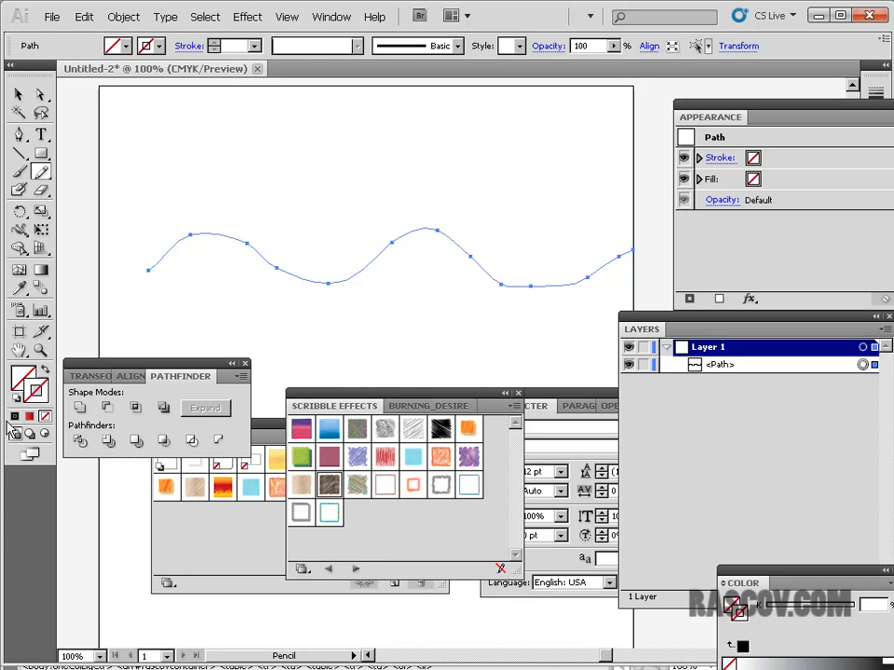
# Give the wavy line a black 1 pt stroke and deselect it
pyautogui.click(13, 416)
pyautogui.click(18, 94)
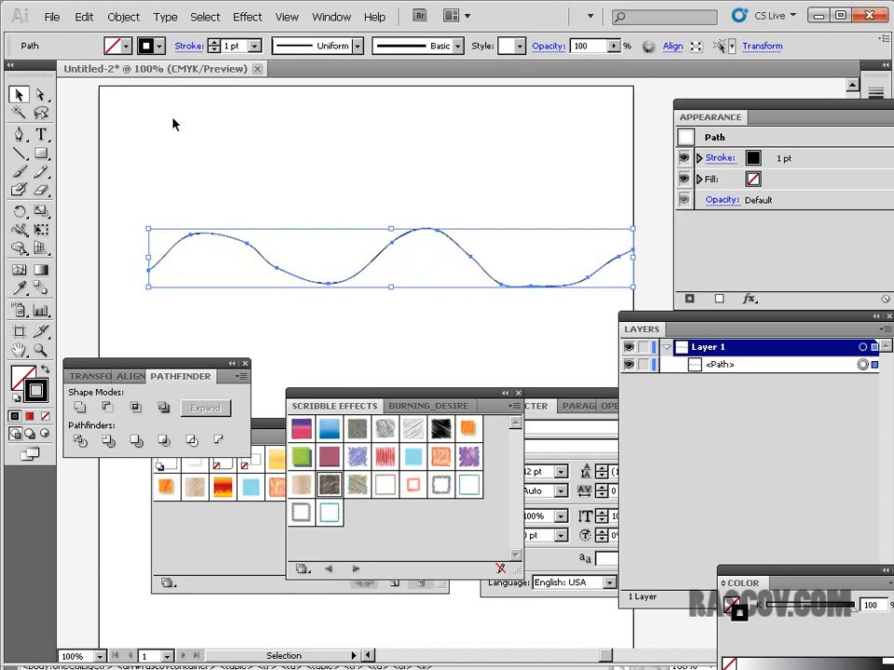
pyautogui.click(79, 121)
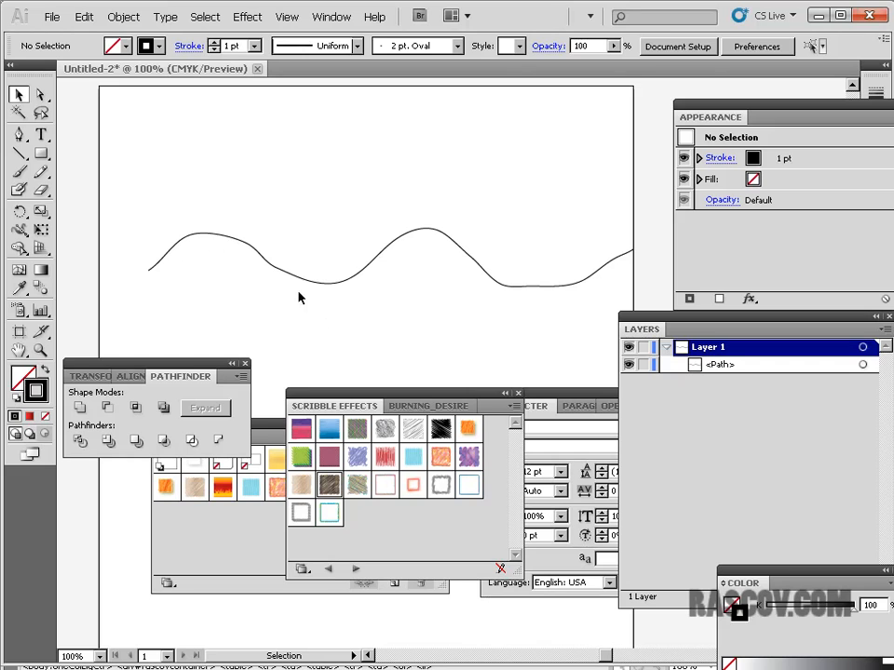
# Add path type along the wavy line, starting near its beginning with "This is text" and continuing with filler characters over both crests
pyautogui.moveTo(41, 134); pyautogui.dragTo(124, 190)
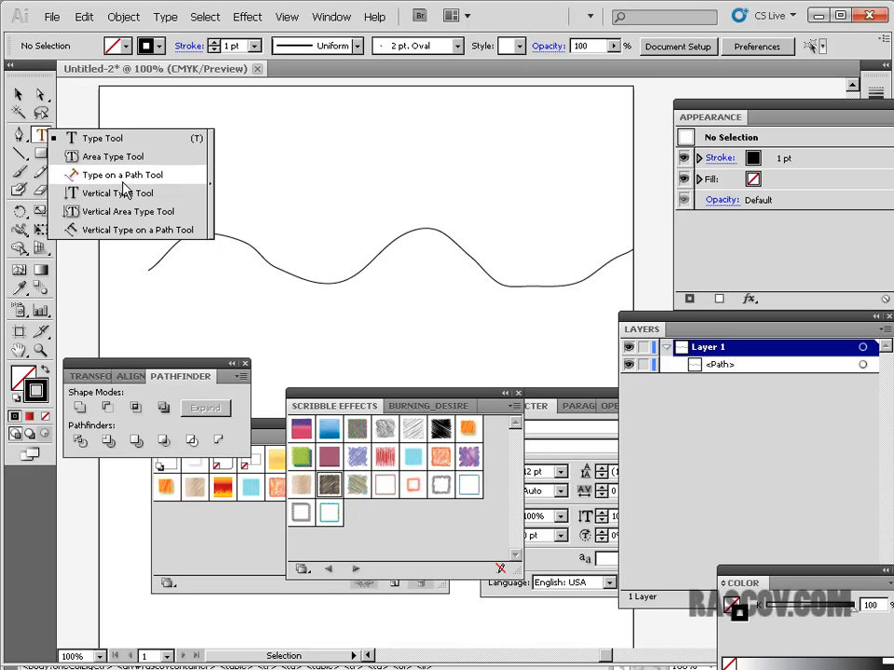
pyautogui.click(124, 183)
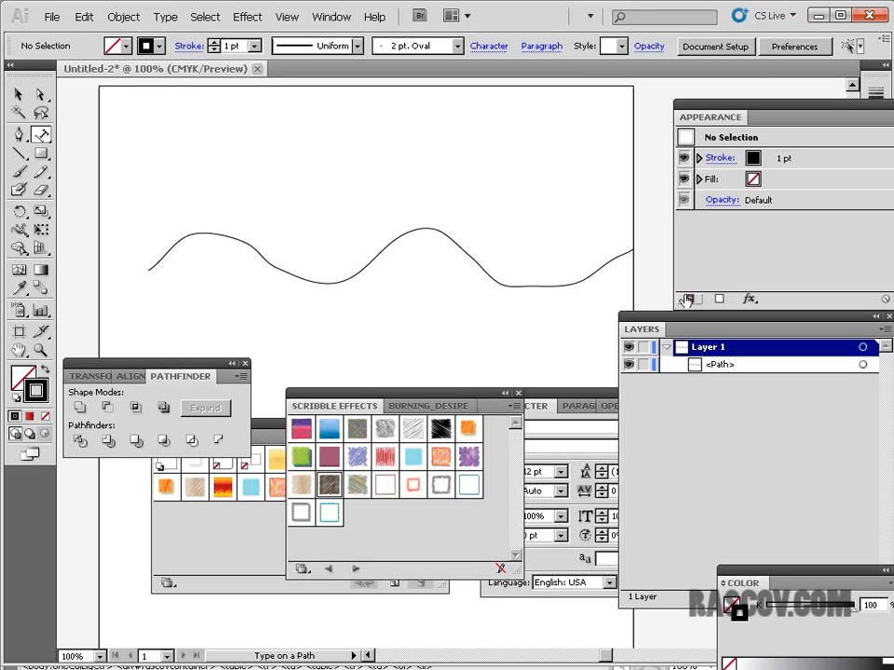
pyautogui.click(166, 251)
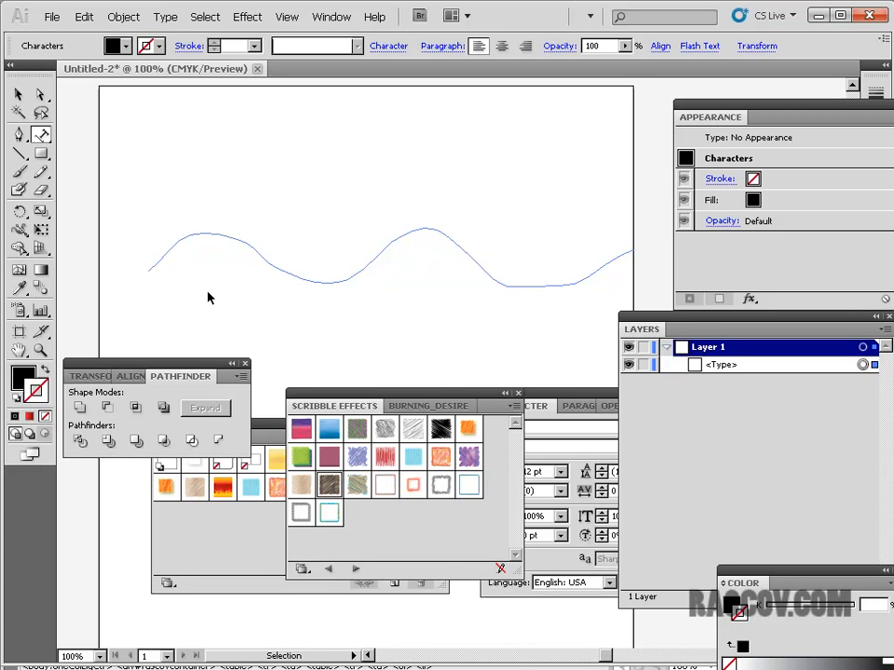
pyautogui.hotkey('ctrl', '=')
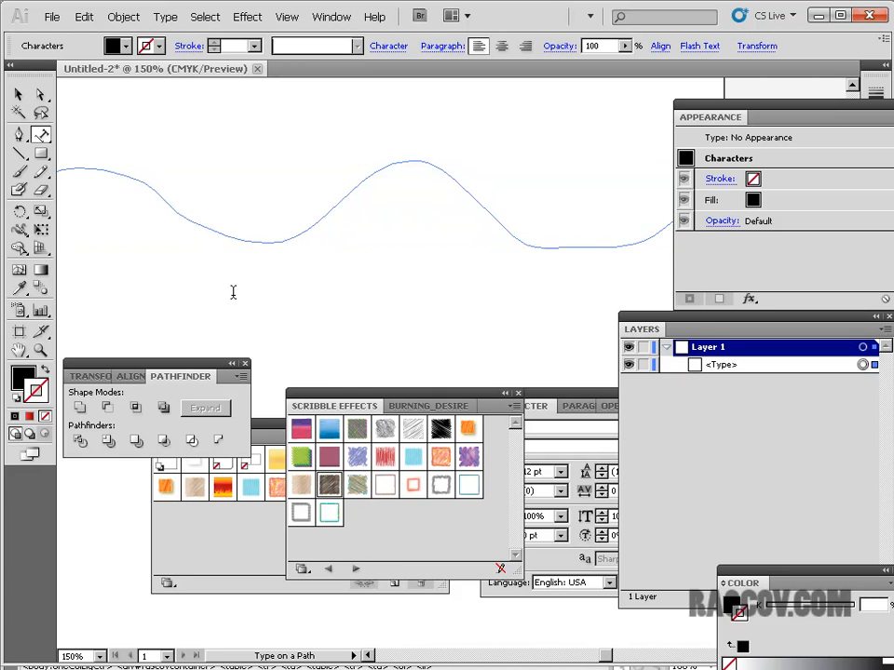
pyautogui.click(368, 658)
pyautogui.click(367, 658)
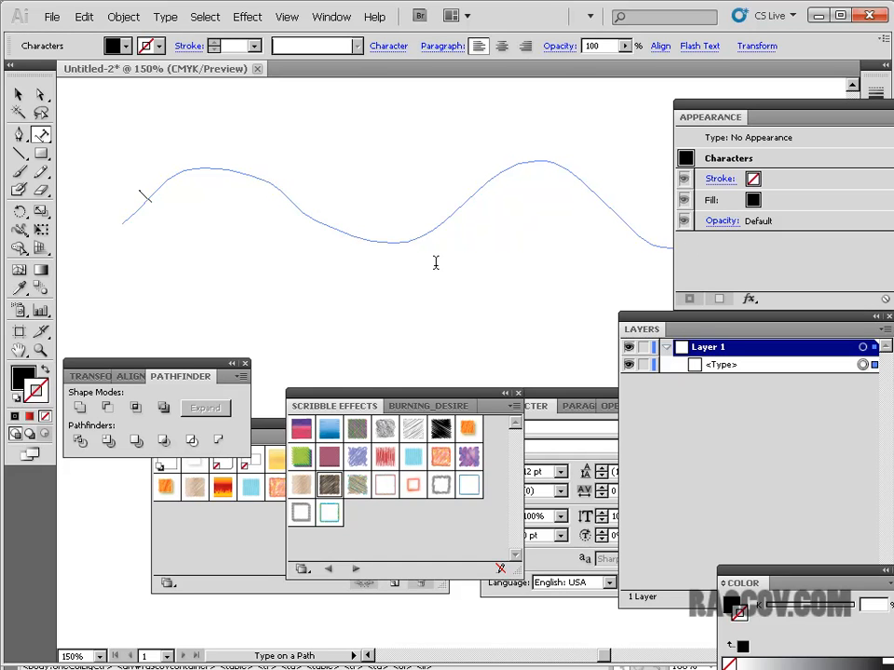
pyautogui.write('This i')
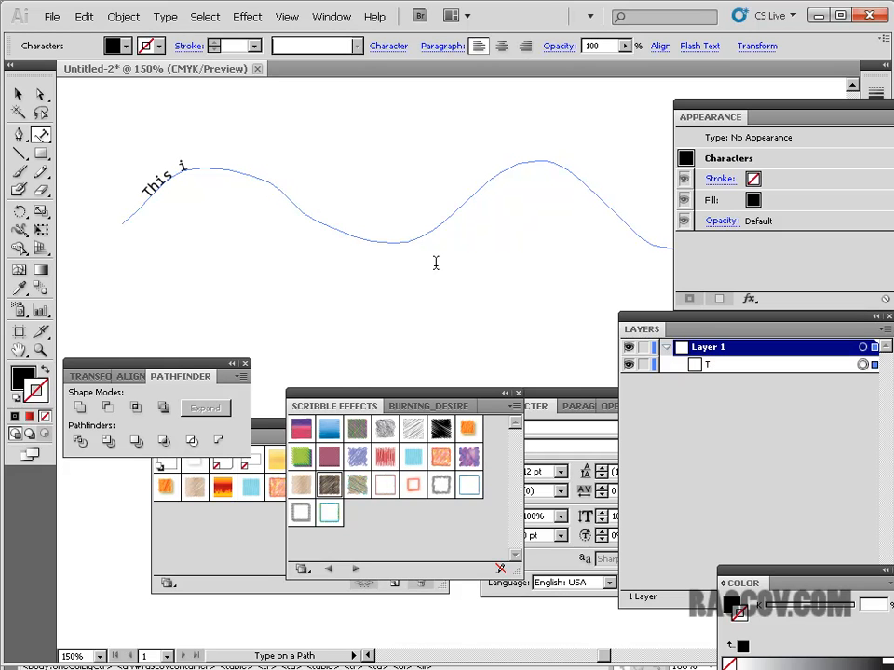
pyautogui.write('s text dgiw oih dwqhjoidh 9wuyd90')
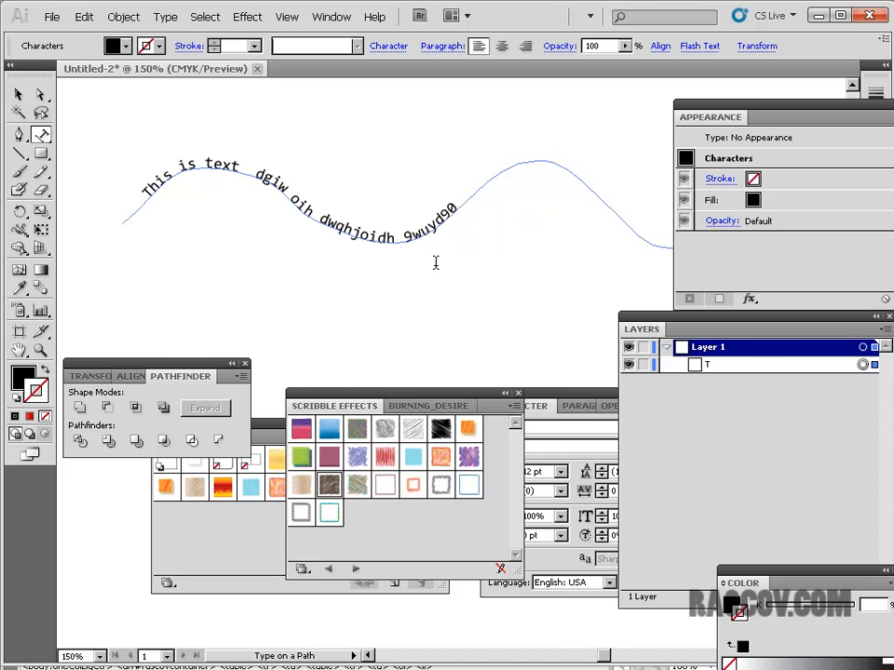
pyautogui.write('wuy 09du90d 0w9ud u90du 09w')
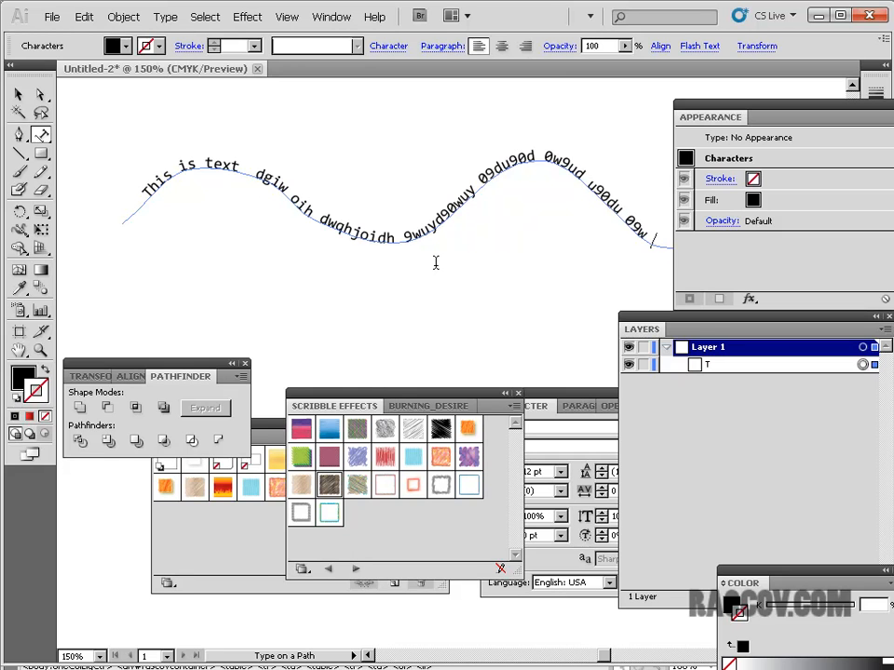
# Slide the text along the wavy path by its start bracket, first forward and finally back closer to the path's beginning
pyautogui.click(18, 95)
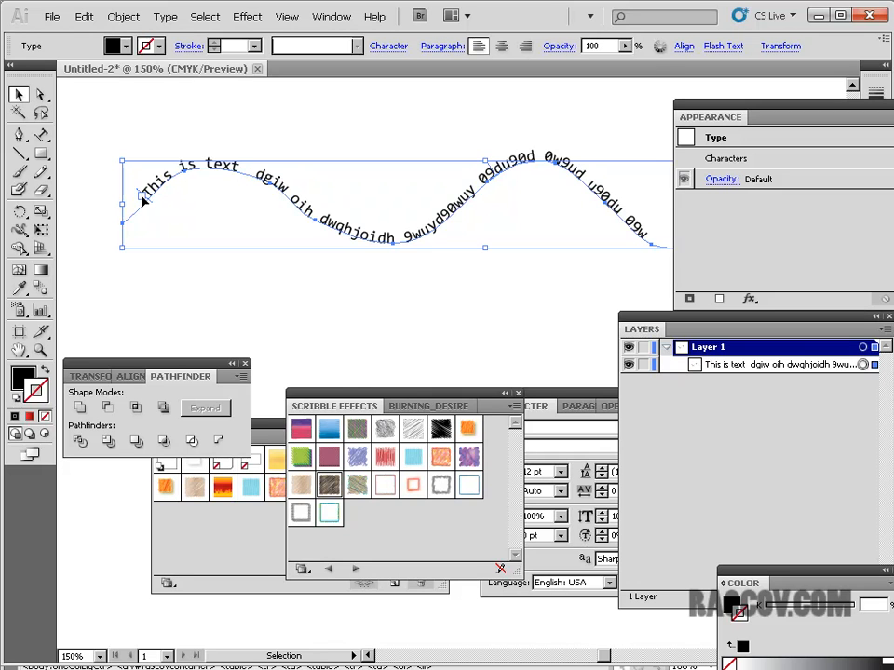
pyautogui.hotkey('ctrl', '+')
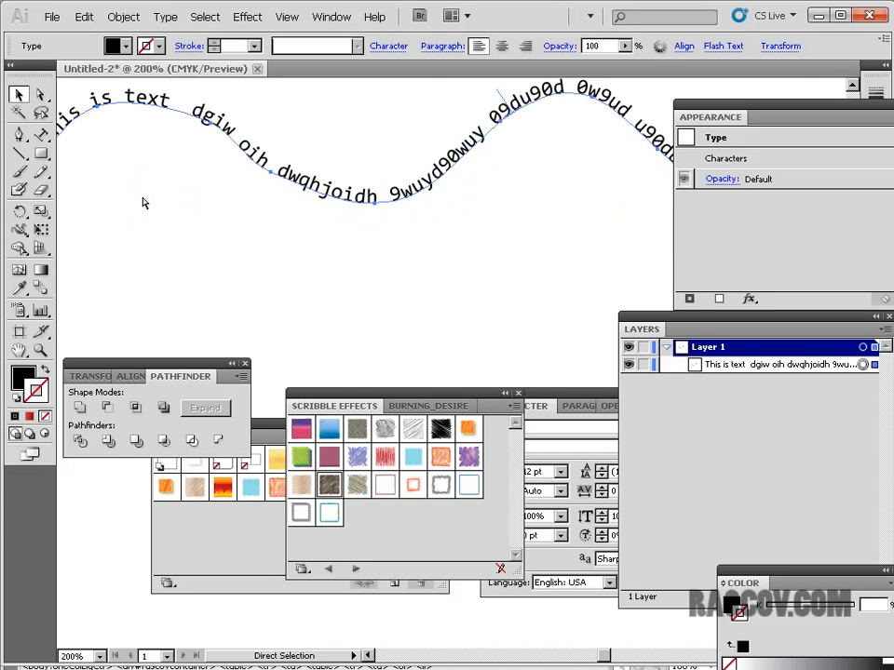
pyautogui.hotkey('ctrl', '+')
pyautogui.hotkey('ctrl', '+')
pyautogui.moveTo(124, 170); pyautogui.dragTo(336, 233)
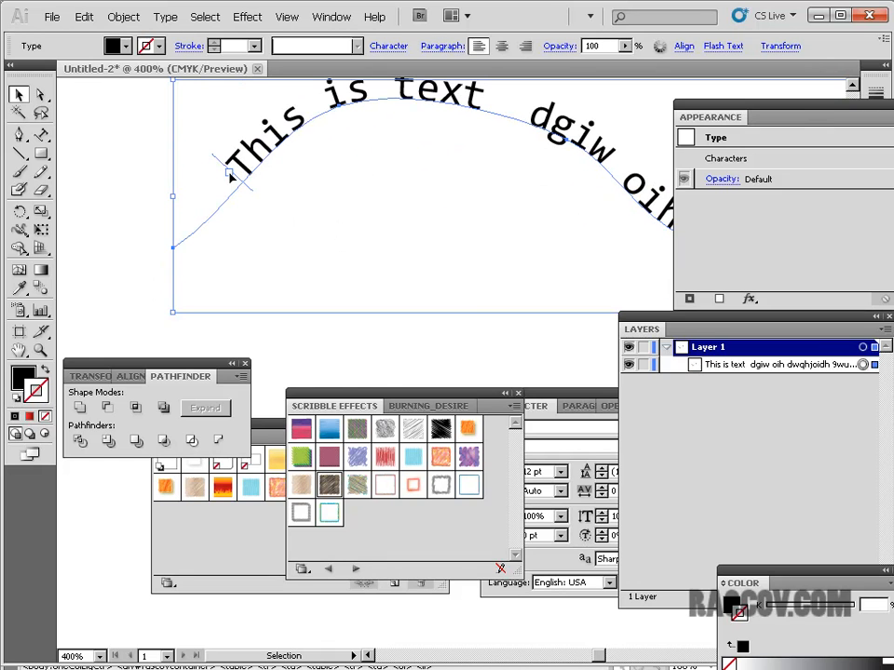
pyautogui.press('t')
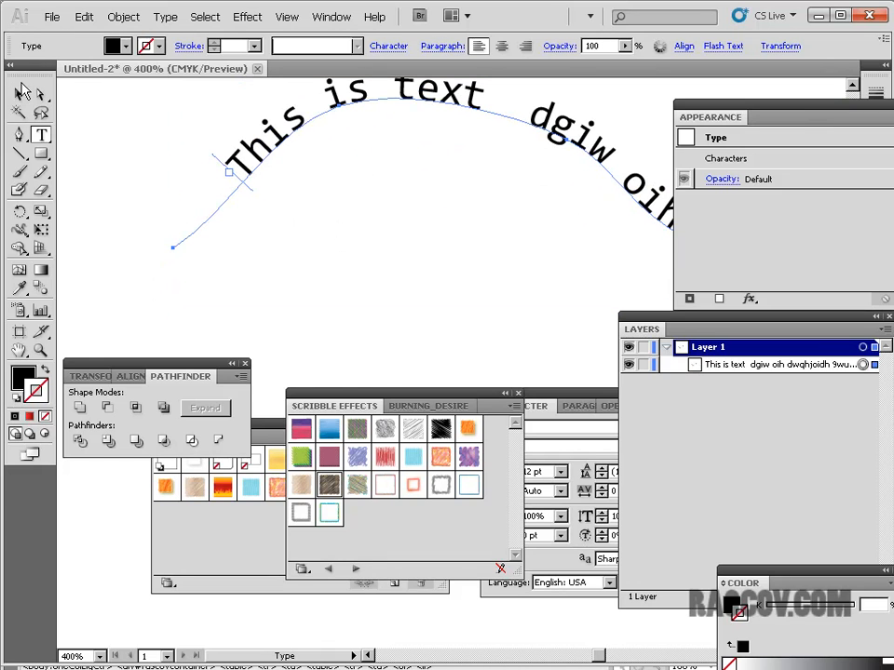
pyautogui.click(19, 94)
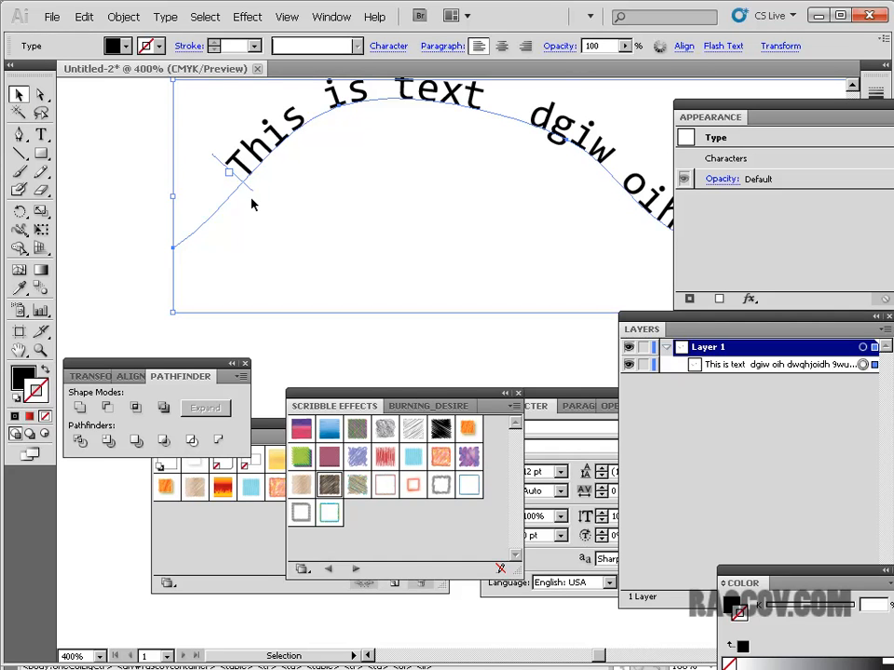
pyautogui.moveTo(251, 196); pyautogui.dragTo(276, 191)
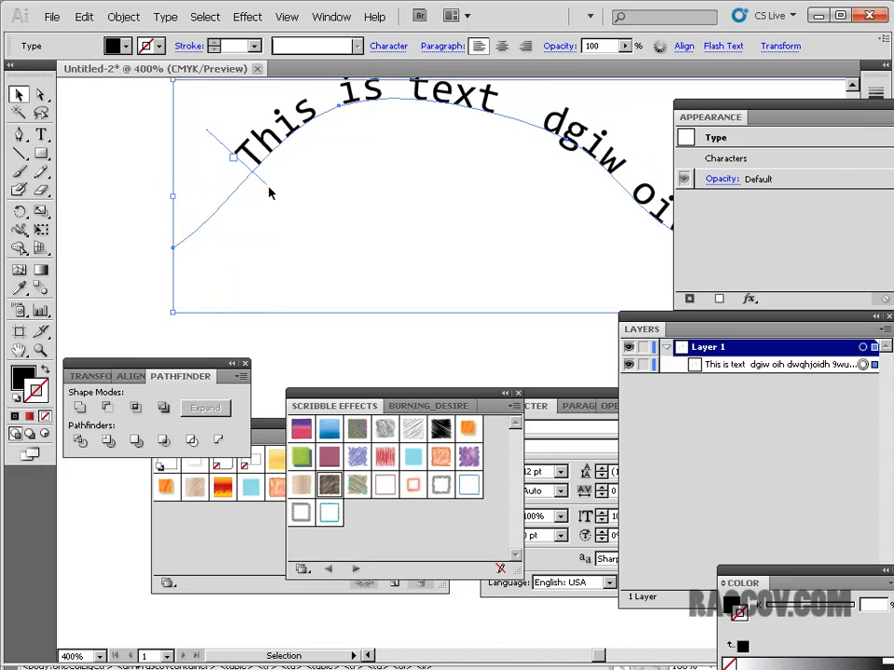
pyautogui.moveTo(264, 183); pyautogui.dragTo(252, 265)
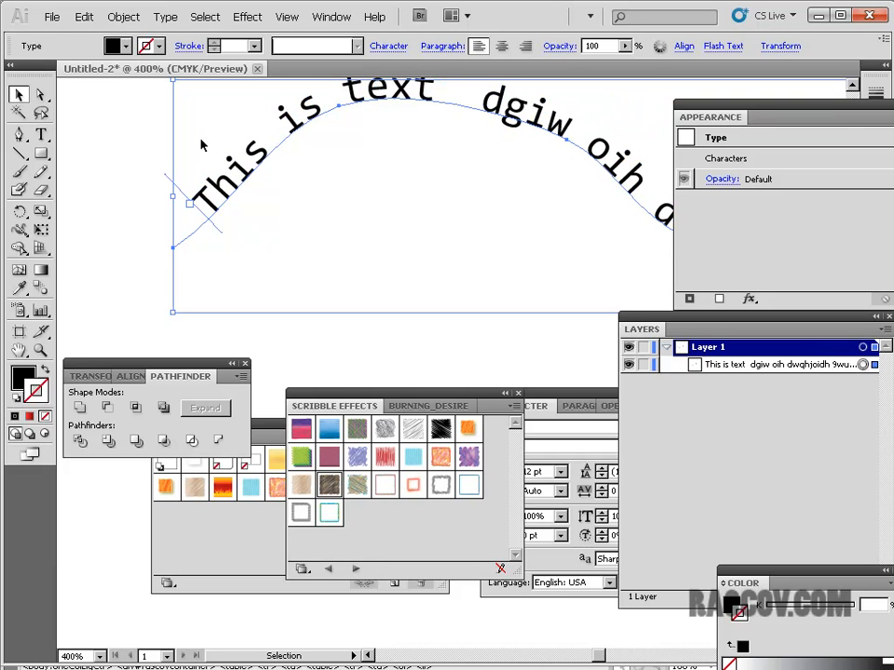
pyautogui.click(377, 348)
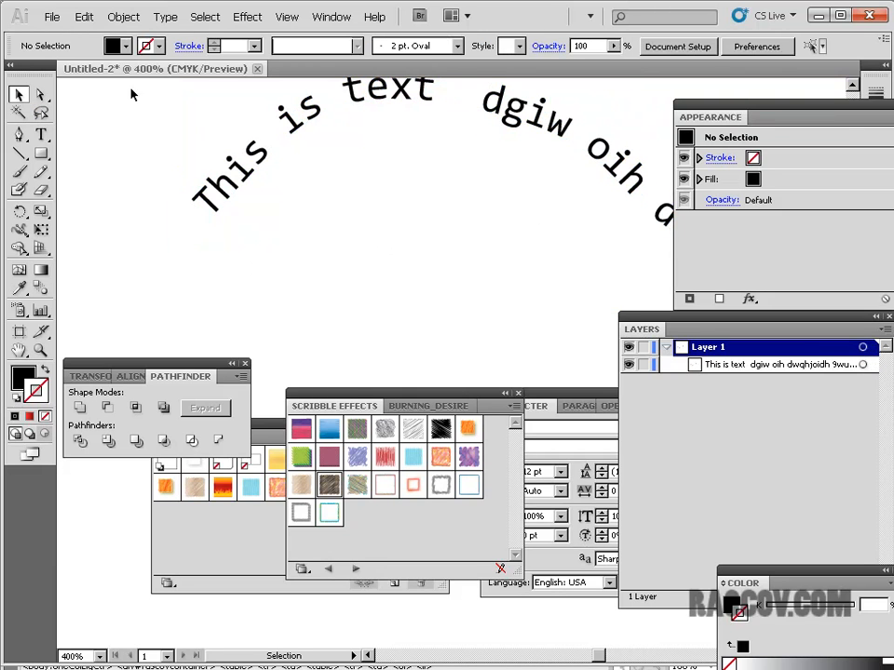
# Delete the wavy text and draw a black-filled circle in the upper part of the empty artboard
pyautogui.moveTo(177, 108); pyautogui.dragTo(604, 236)
pyautogui.press('Delete')
pyautogui.hotkey('ctrl', '-')
pyautogui.hotkey('ctrl', '-')
pyautogui.press('space')
pyautogui.moveTo(455, 247); pyautogui.dragTo(386, 283)
pyautogui.hotkey('ctrl', '-')
pyautogui.hotkey('ctrl', '-')
pyautogui.hotkey('ctrl', '-')
pyautogui.press('space')
pyautogui.moveTo(477, 313); pyautogui.dragTo(295, 156)
pyautogui.moveTo(41, 153); pyautogui.dragTo(119, 196)
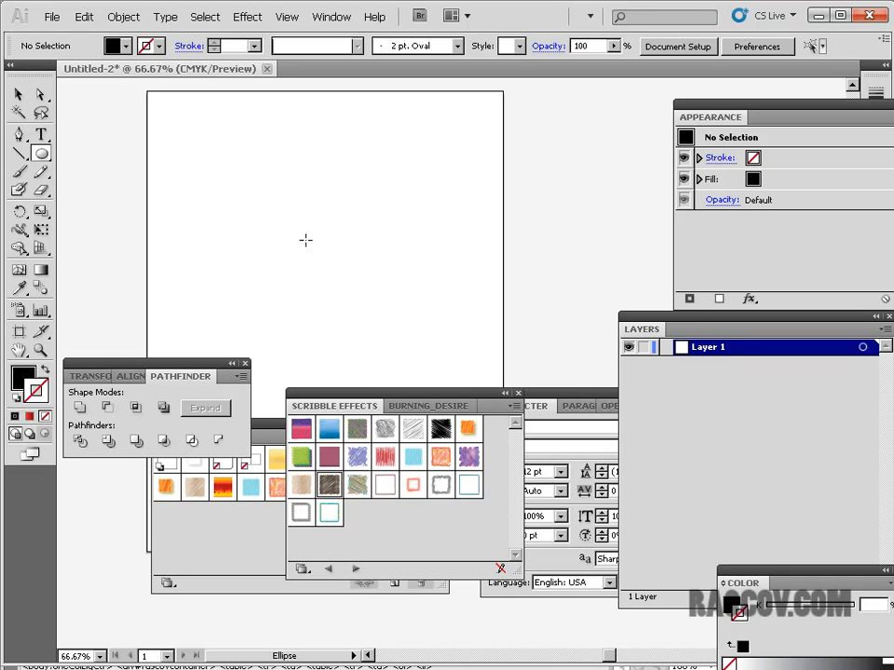
pyautogui.moveTo(304, 217); pyautogui.dragTo(386, 298)
# Add the text "CITY OF RASCOV" along the circle's outline with Type on a Path, starting at its upper-left edge
pyautogui.click(43, 136)
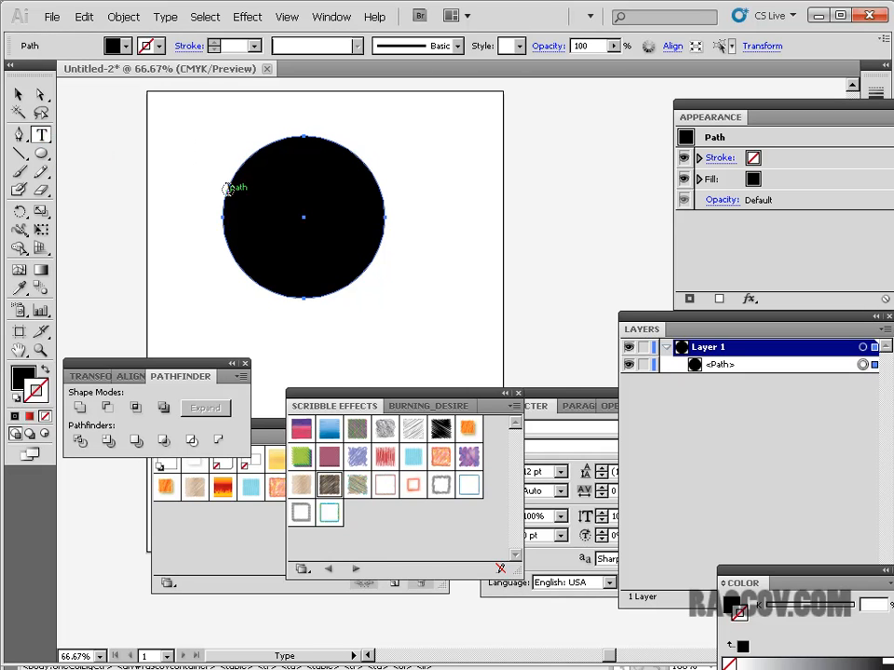
pyautogui.click(44, 136)
pyautogui.click(126, 174)
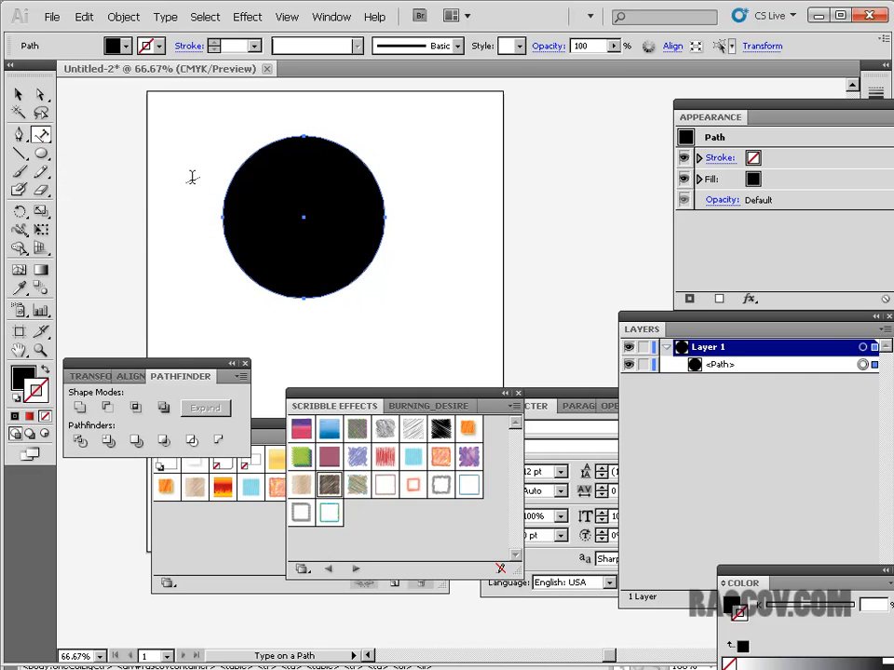
pyautogui.click(221, 192)
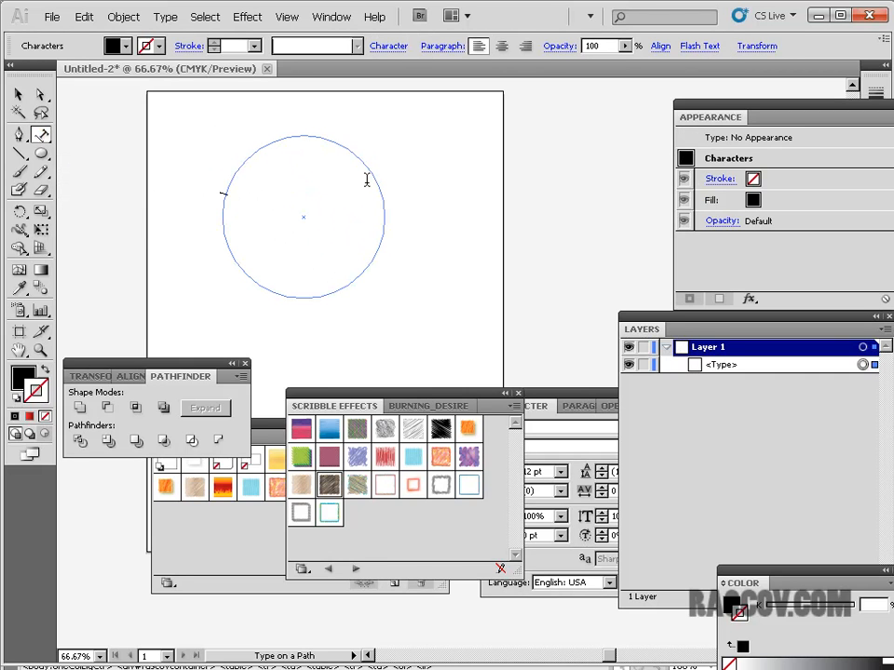
pyautogui.write('Cir')
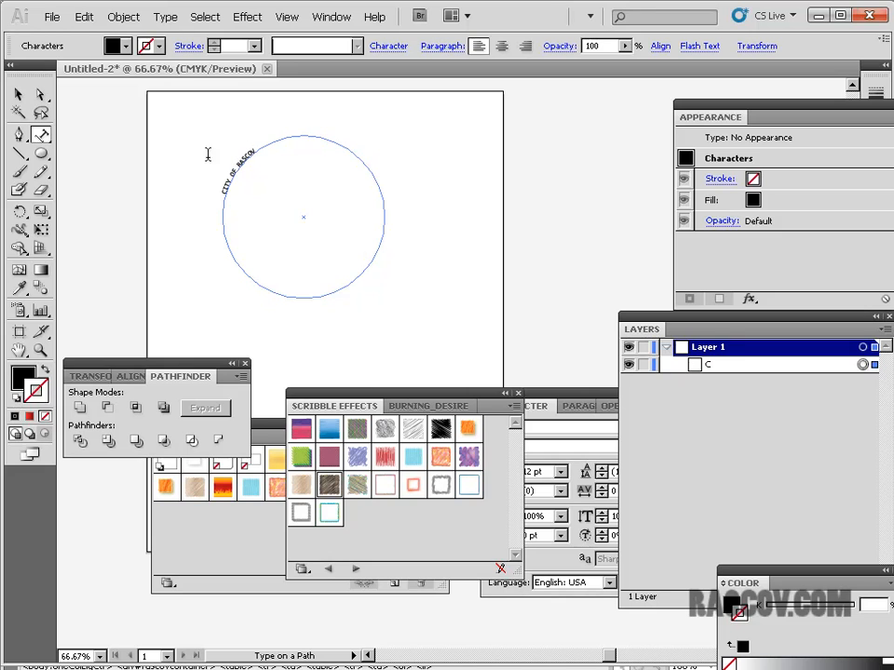
pyautogui.click(19, 96)
pyautogui.click(235, 153)
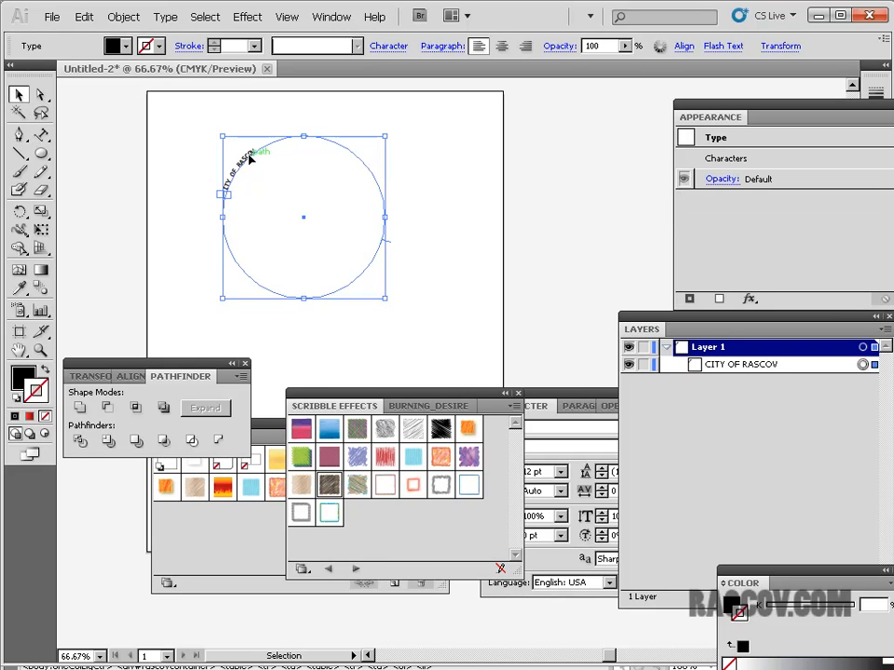
# Select all the characters on the circle, try a font size of 60 pt and settle on 48 pt
pyautogui.moveTo(42, 136); pyautogui.dragTo(84, 138)
pyautogui.moveTo(255, 149); pyautogui.dragTo(222, 189)
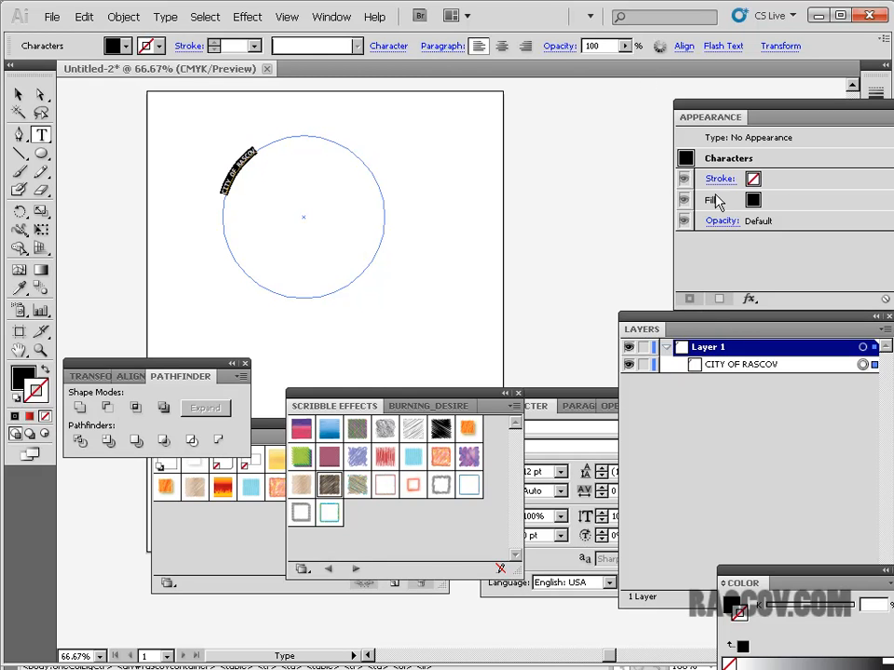
pyautogui.moveTo(567, 406)
pyautogui.mouseDown()
pyautogui.moveTo(564, 195)
pyautogui.moveTo(548, 128)
pyautogui.mouseUp()
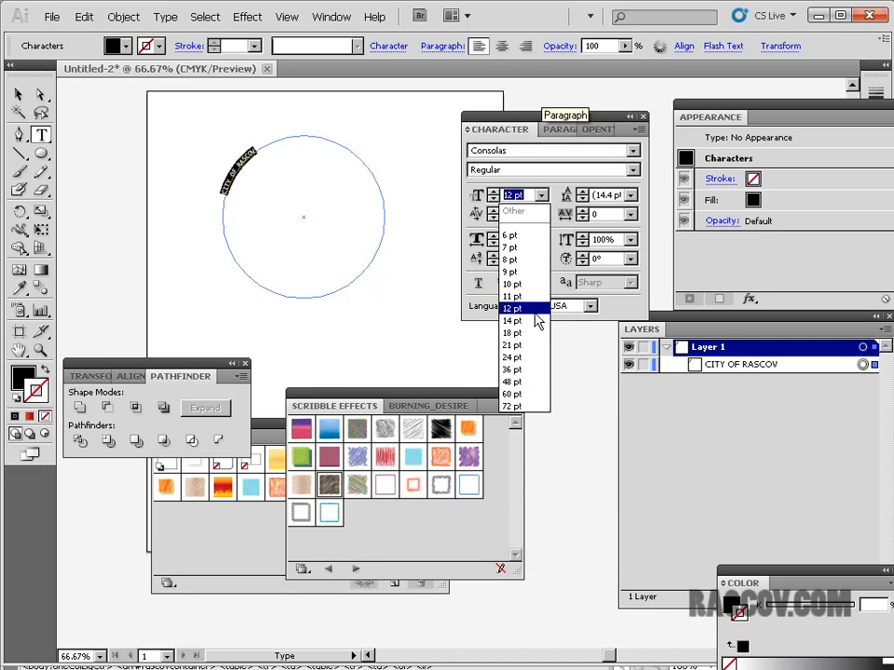
pyautogui.click(512, 393)
pyautogui.click(541, 195)
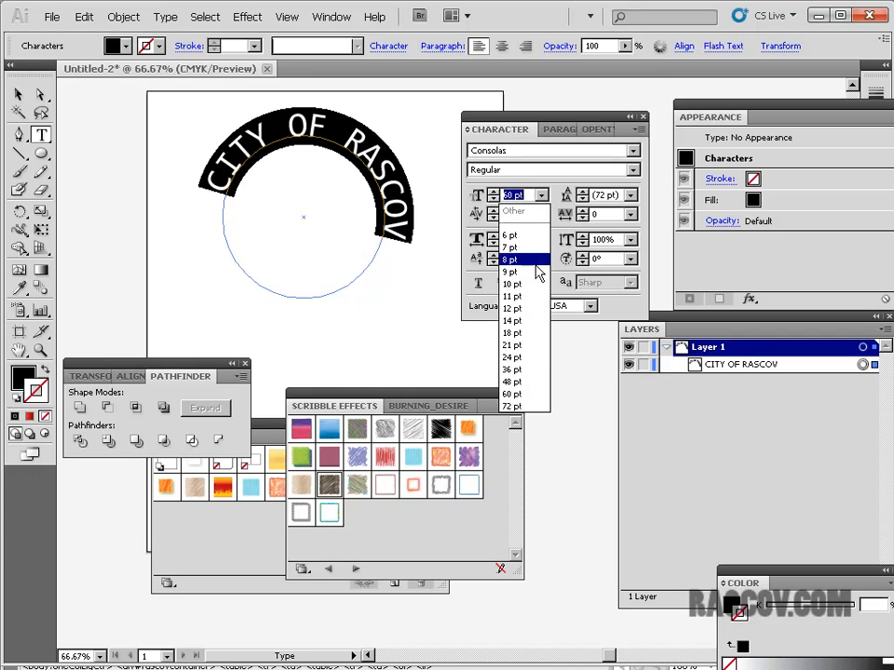
pyautogui.click(523, 382)
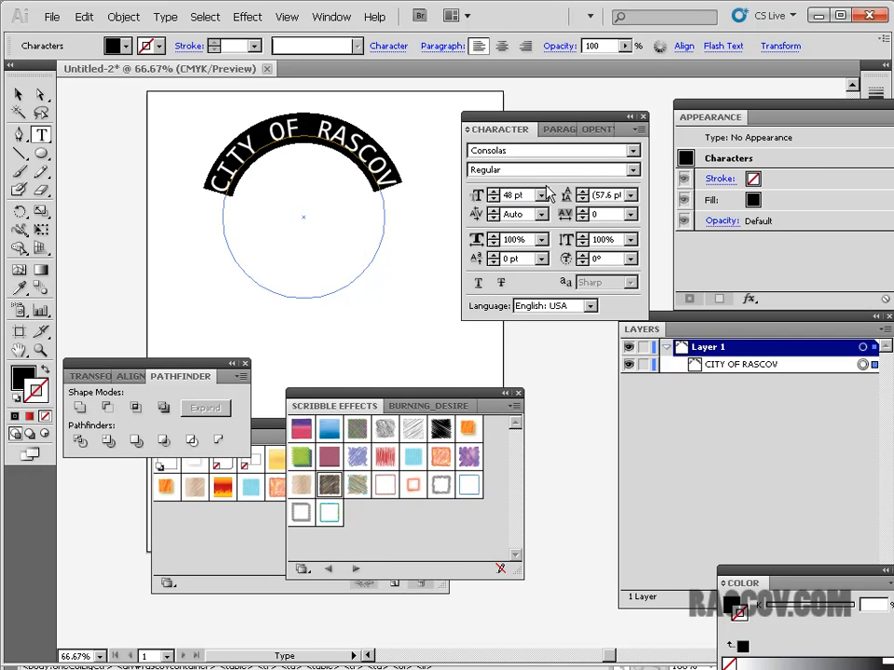
# Change the circular text's font to Copperplate Gothic Light
pyautogui.click(634, 152)
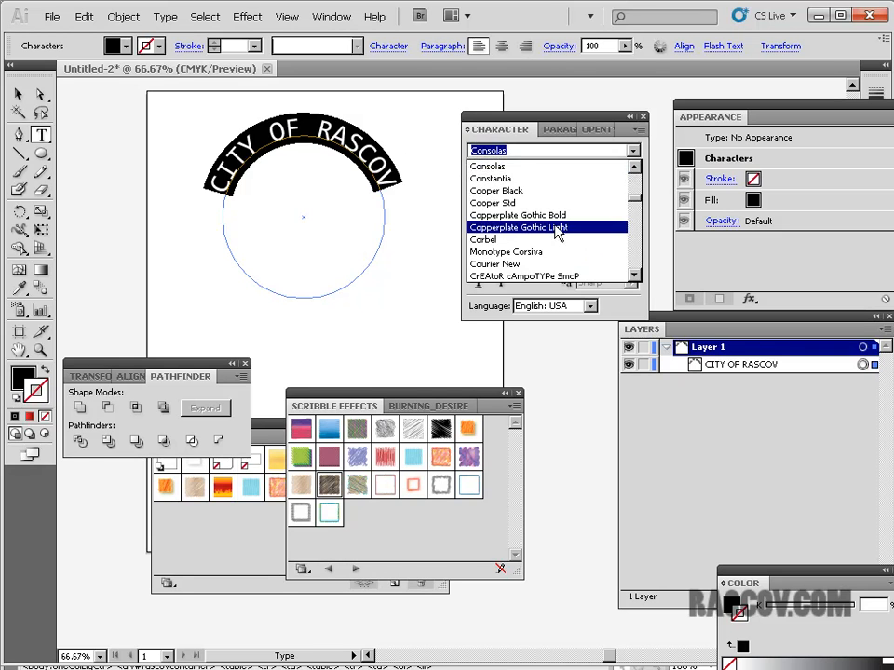
pyautogui.click(549, 232)
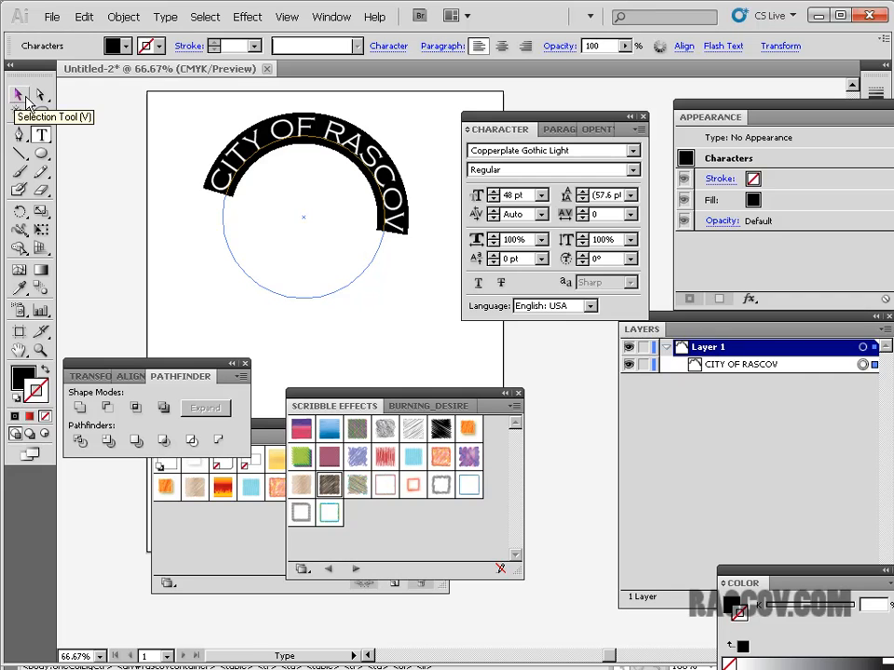
pyautogui.click(18, 96)
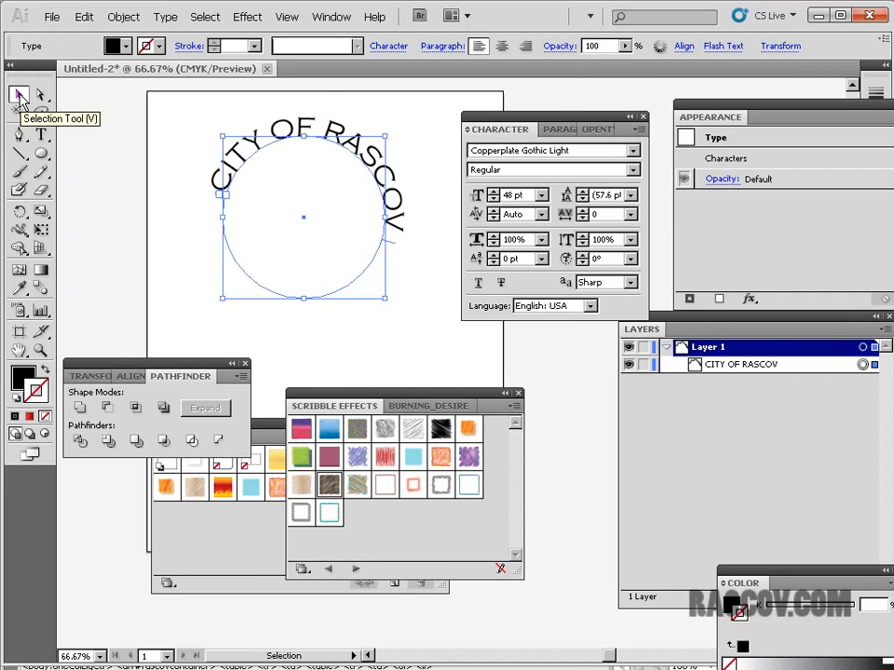
# Try to move the circular text's starting point lower on the circle's left side, and undo the move
pyautogui.hotkey('ctrl', '+')
pyautogui.hotkey('ctrl', '+')
pyautogui.moveTo(196, 189); pyautogui.dragTo(311, 317)
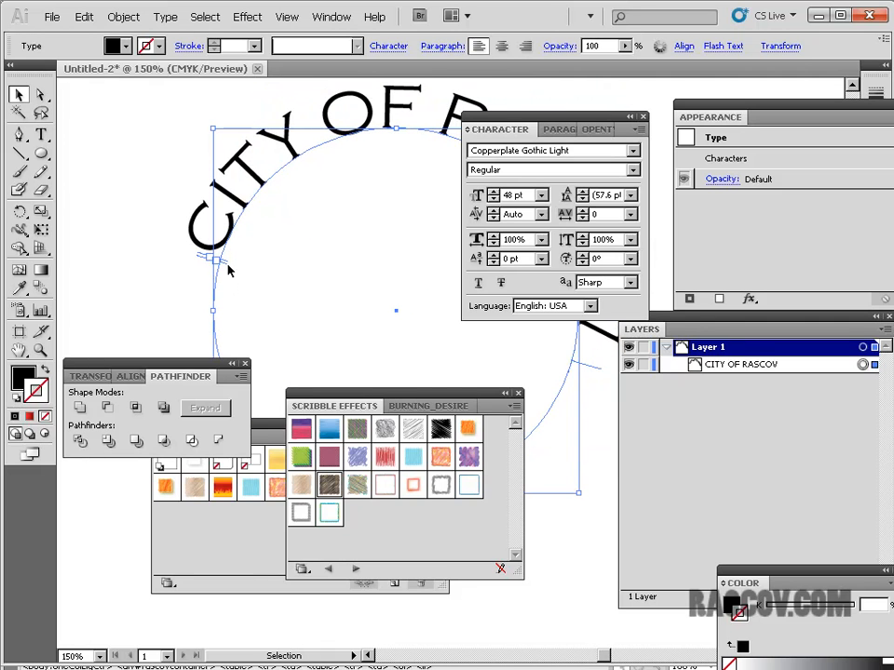
pyautogui.moveTo(230, 267); pyautogui.dragTo(222, 289)
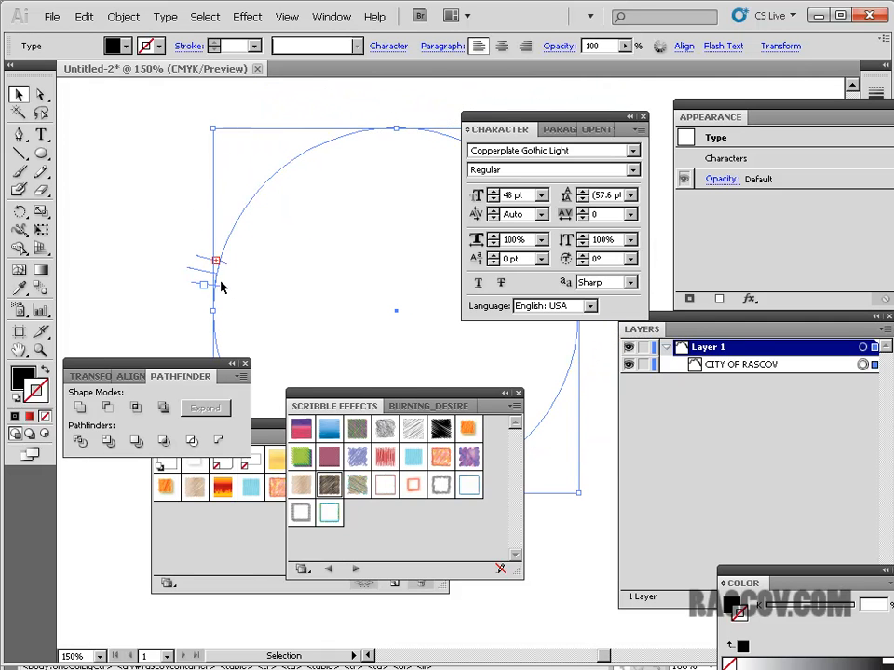
pyautogui.click(83, 17)
pyautogui.click(88, 33)
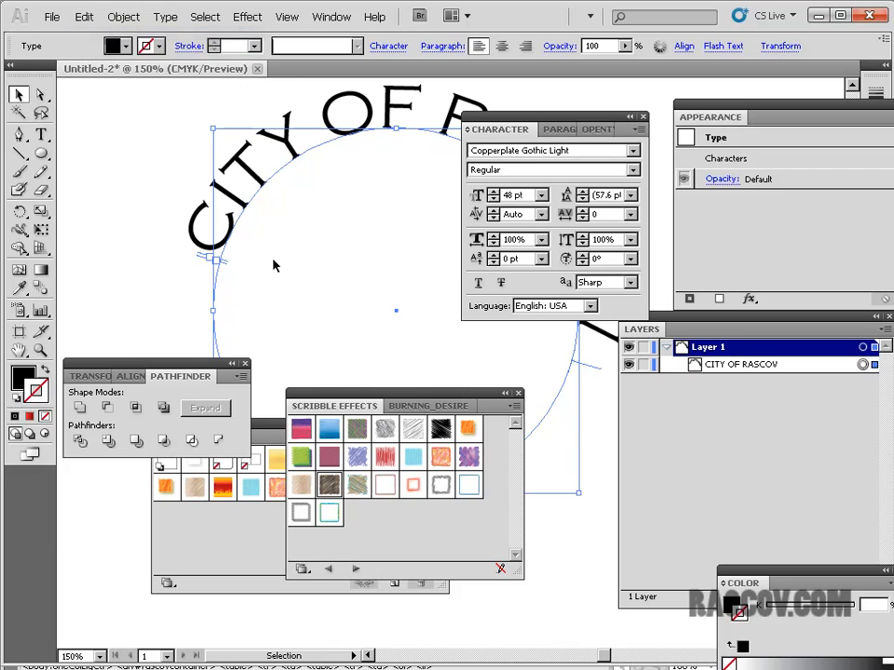
# Adjust the circular text's start and end brackets along the circle so "CITY OF RASCOV" arches evenly over its upper half
pyautogui.moveTo(227, 262)
pyautogui.mouseDown()
pyautogui.moveTo(240, 252)
pyautogui.moveTo(233, 310)
pyautogui.moveTo(243, 249)
pyautogui.moveTo(241, 280)
pyautogui.mouseUp()
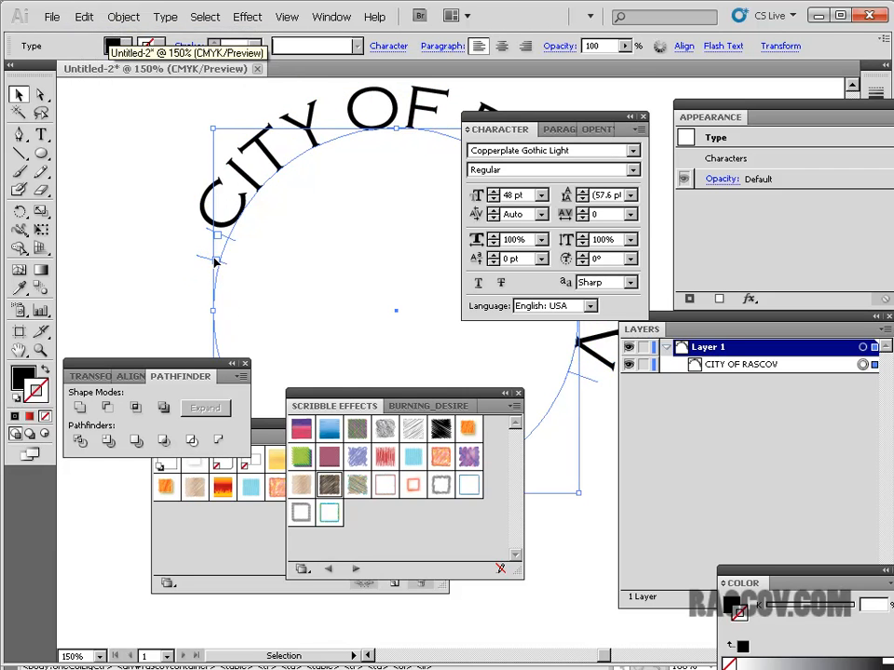
pyautogui.press('t')
pyautogui.click(83, 17)
pyautogui.click(88, 32)
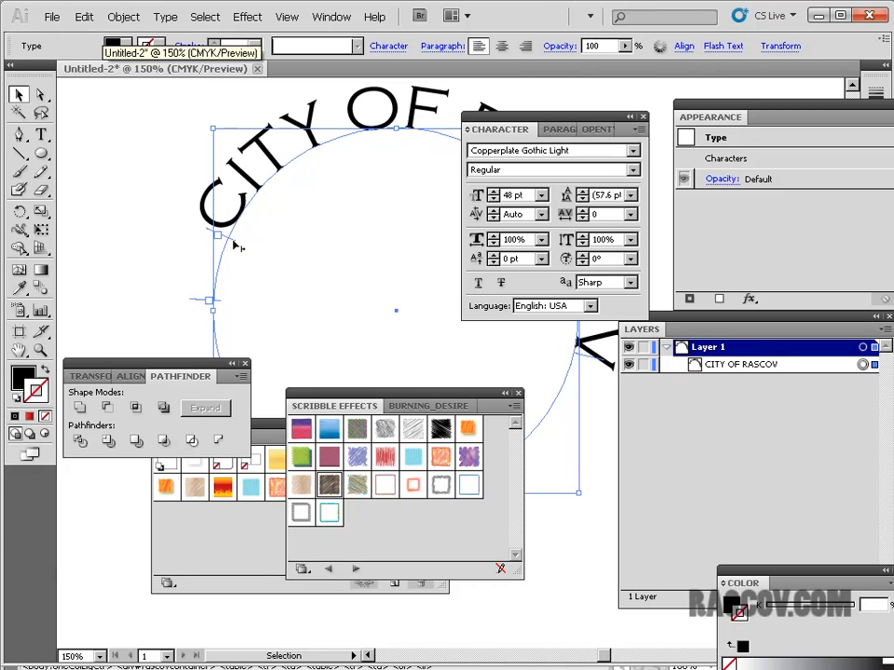
pyautogui.moveTo(234, 242); pyautogui.dragTo(231, 281)
pyautogui.moveTo(525, 121); pyautogui.dragTo(610, 426)
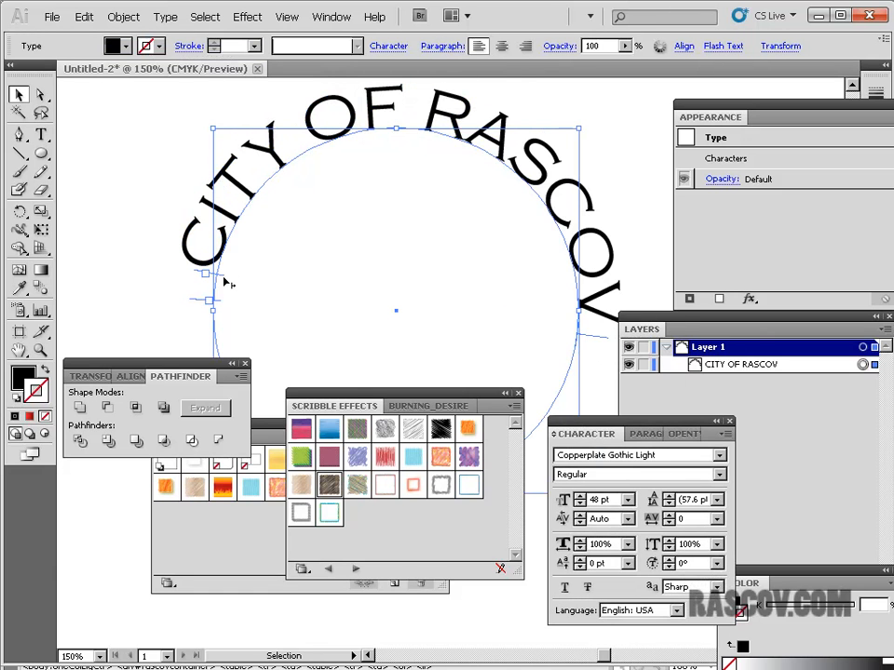
pyautogui.moveTo(226, 281); pyautogui.dragTo(224, 298)
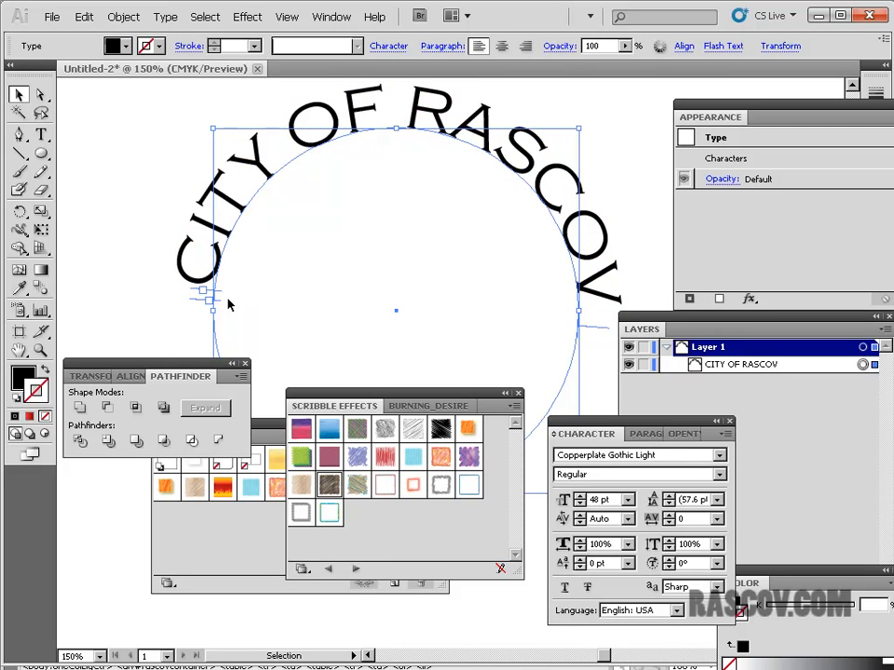
pyautogui.moveTo(221, 296); pyautogui.dragTo(223, 295)
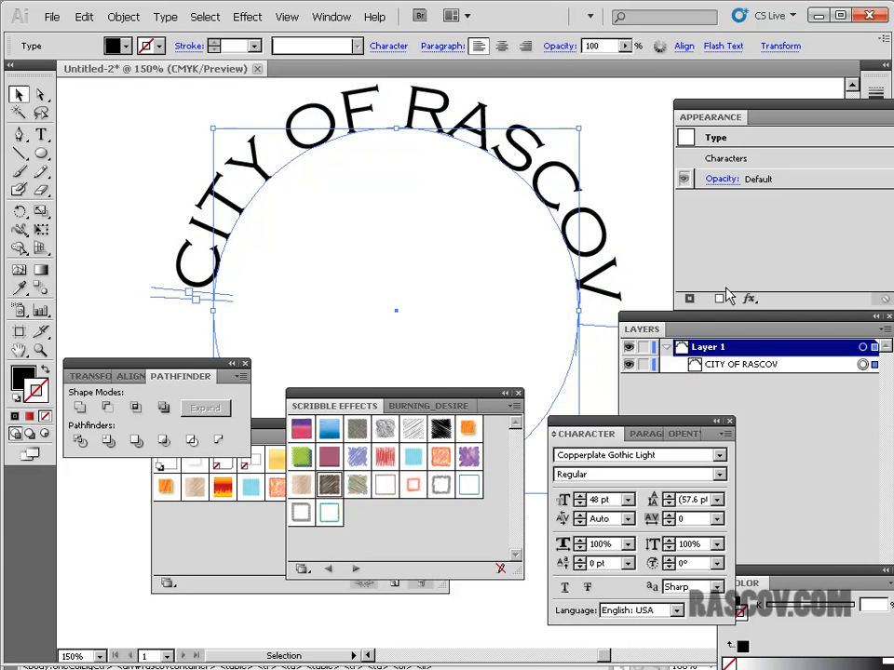
# Draw a black-filled circle from the text circle's center, slightly smaller than the text circle
pyautogui.press('space')
pyautogui.moveTo(662, 255); pyautogui.dragTo(490, 208)
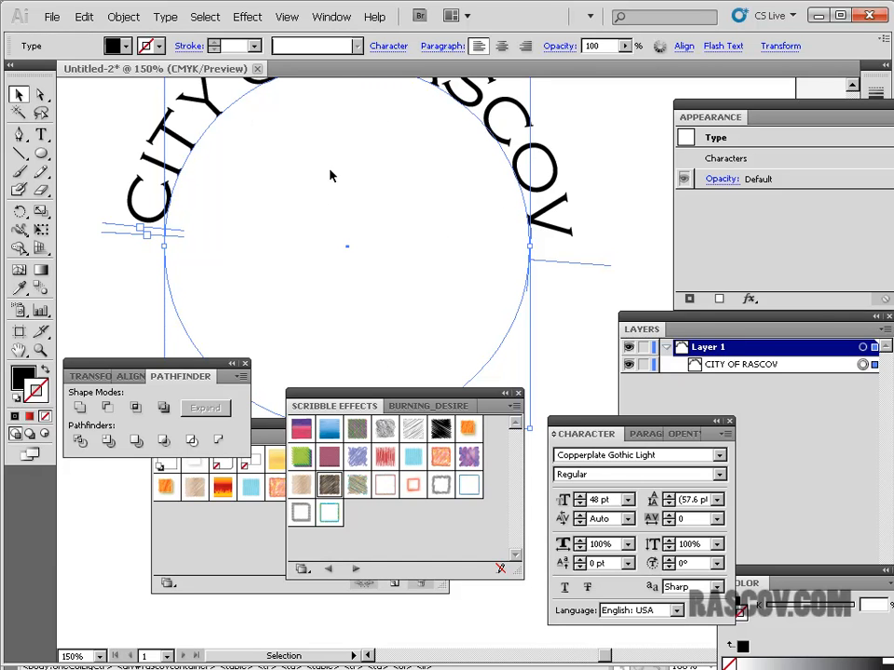
pyautogui.moveTo(317, 203); pyautogui.dragTo(366, 201)
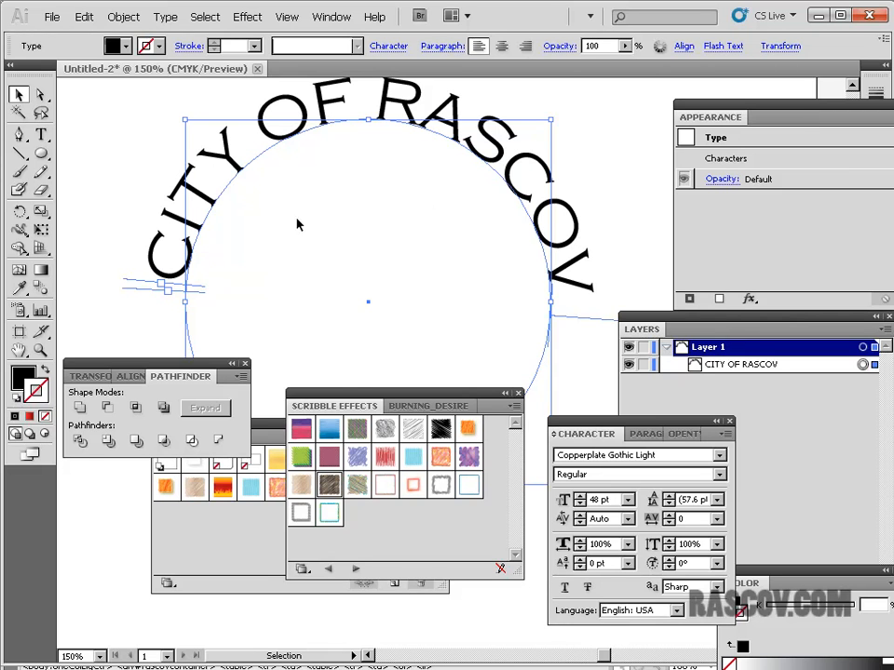
pyautogui.click(41, 154)
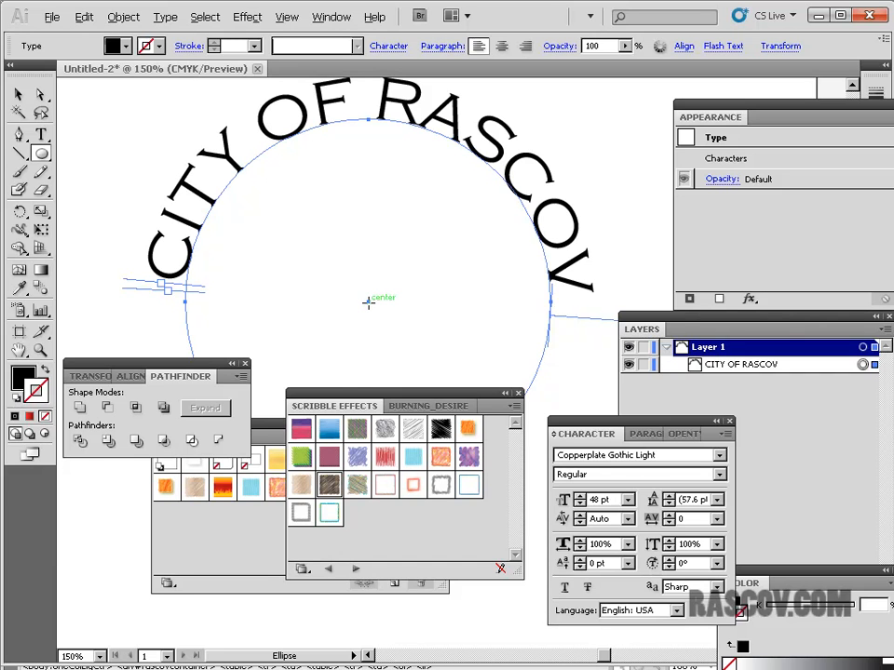
pyautogui.moveTo(368, 302); pyautogui.dragTo(540, 438)
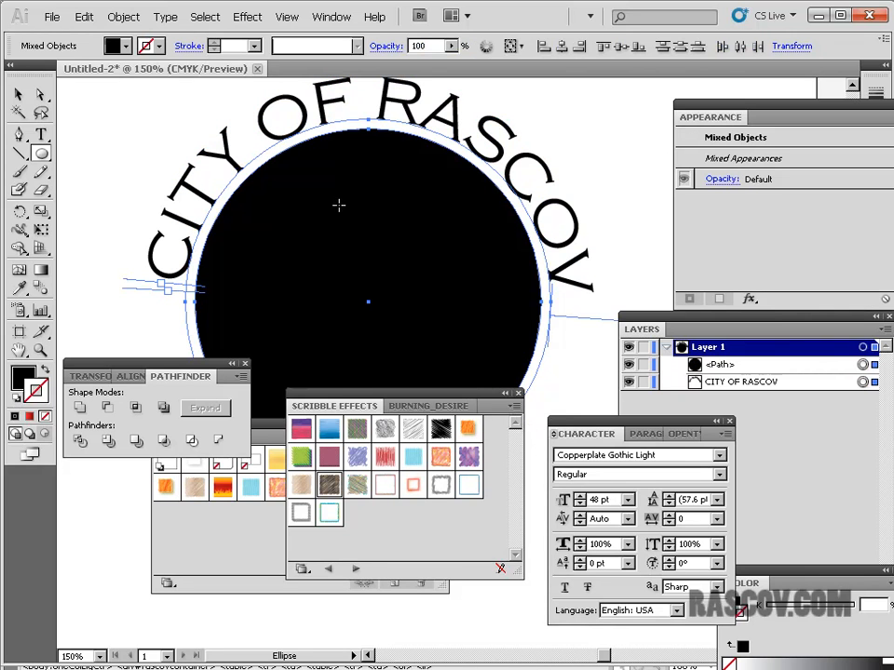
# Display the Graphic Styles and try the flame style on the inner circle, settling on the dark brown scribble style
pyautogui.click(287, 17)
pyautogui.moveTo(337, 17)
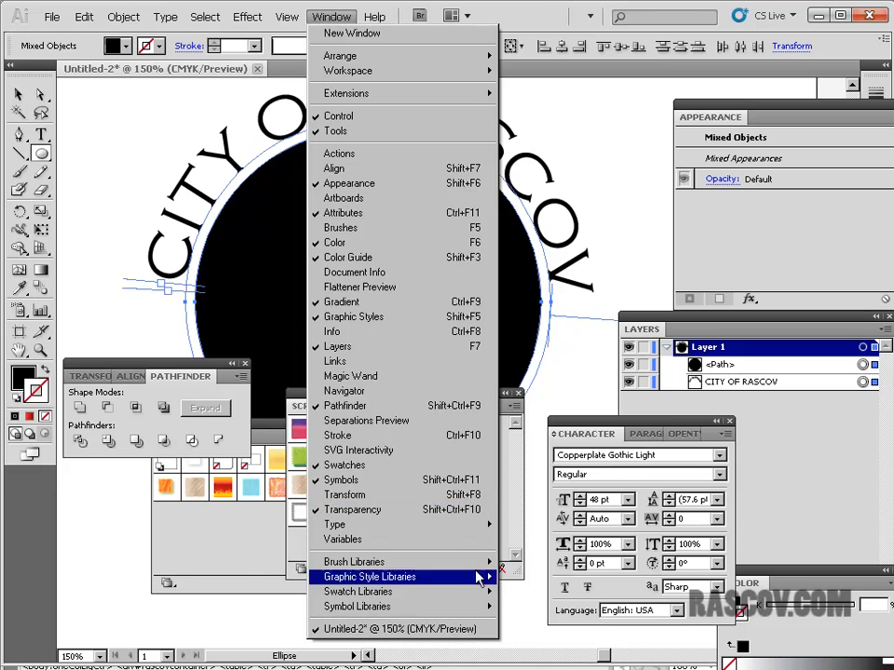
pyautogui.click(402, 319)
pyautogui.moveTo(349, 433)
pyautogui.mouseDown()
pyautogui.moveTo(346, 381)
pyautogui.moveTo(552, 419)
pyautogui.moveTo(334, 473)
pyautogui.moveTo(324, 528)
pyautogui.mouseUp()
pyautogui.moveTo(197, 583); pyautogui.dragTo(383, 323)
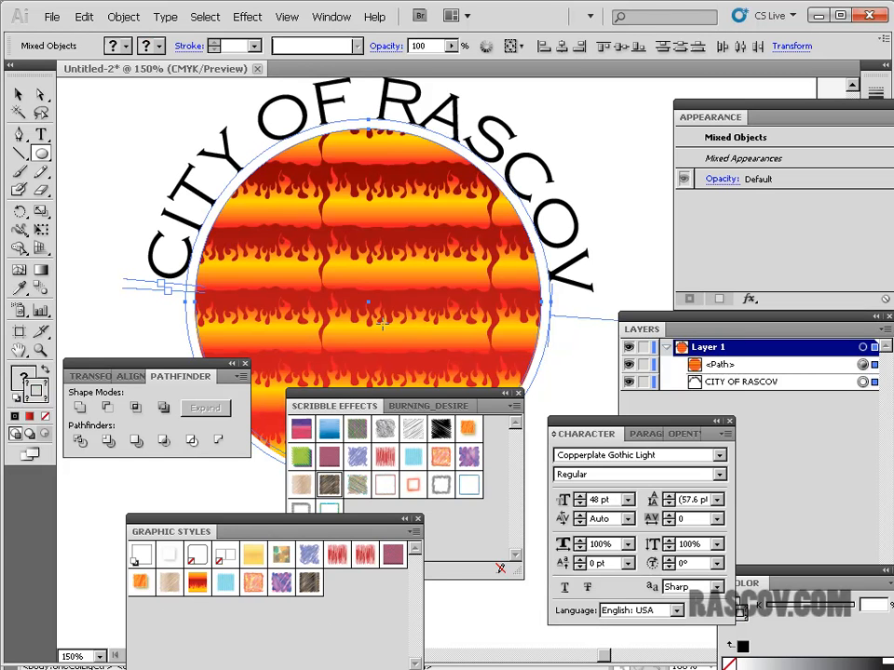
pyautogui.moveTo(309, 583); pyautogui.dragTo(356, 306)
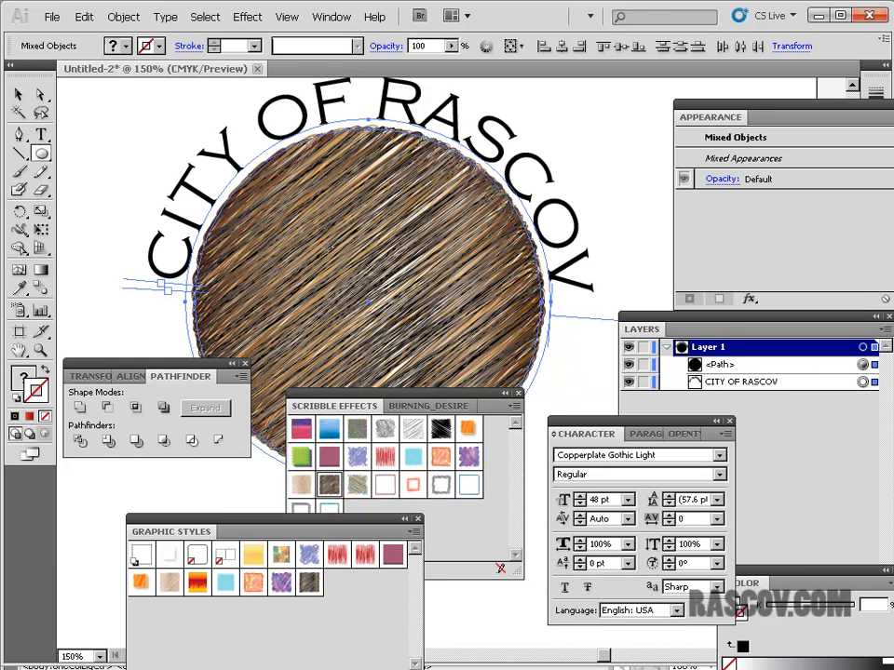
pyautogui.hotkey('ctrl', '0')
pyautogui.moveTo(330, 249); pyautogui.dragTo(326, 244)
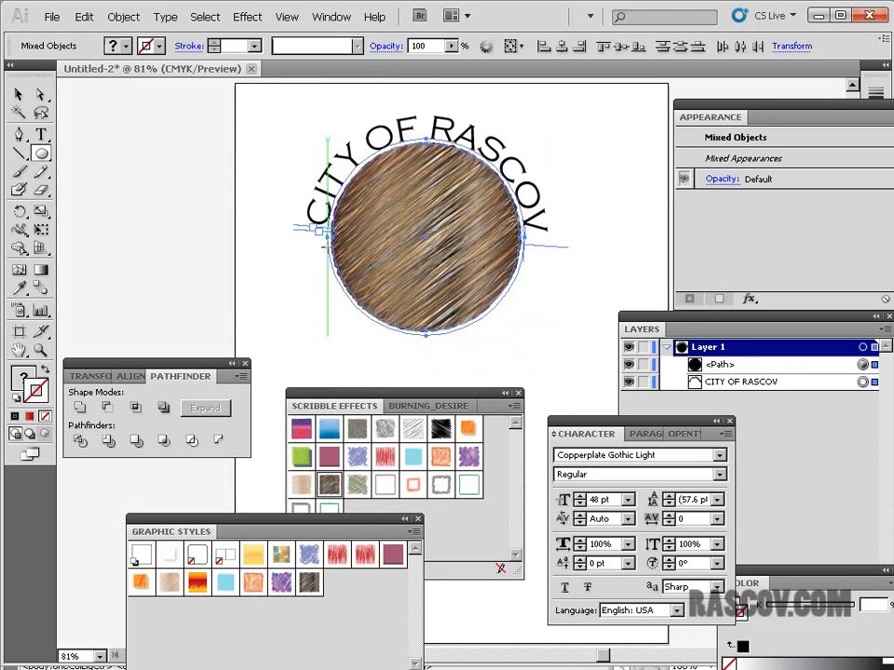
pyautogui.moveTo(497, 200); pyautogui.dragTo(386, 209)
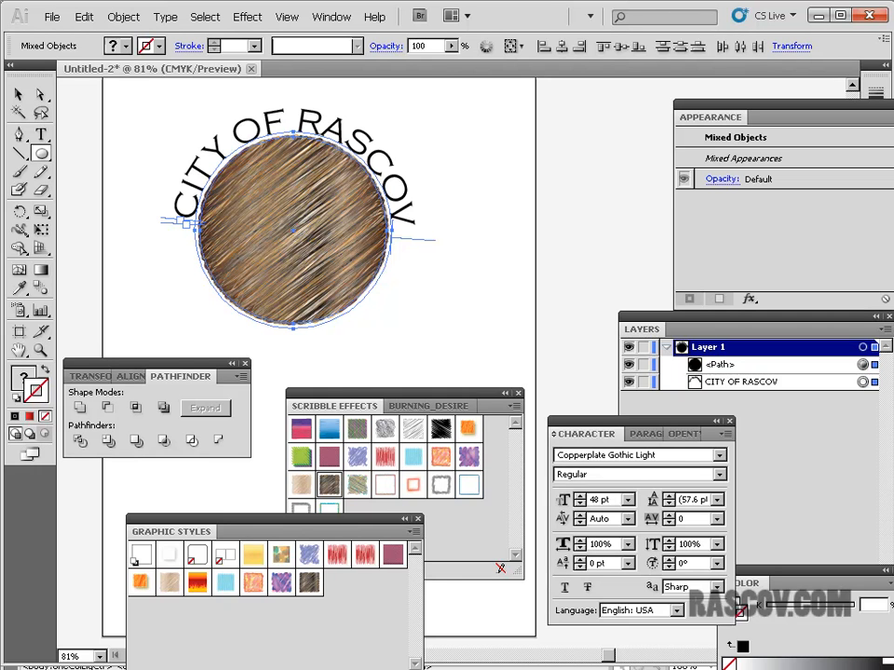
# Switch to Dreamweaver and review the reading-list techniques: text shadow, Appearance, text in circle and type on a path
pyautogui.hotkey('alt', 'Tab')
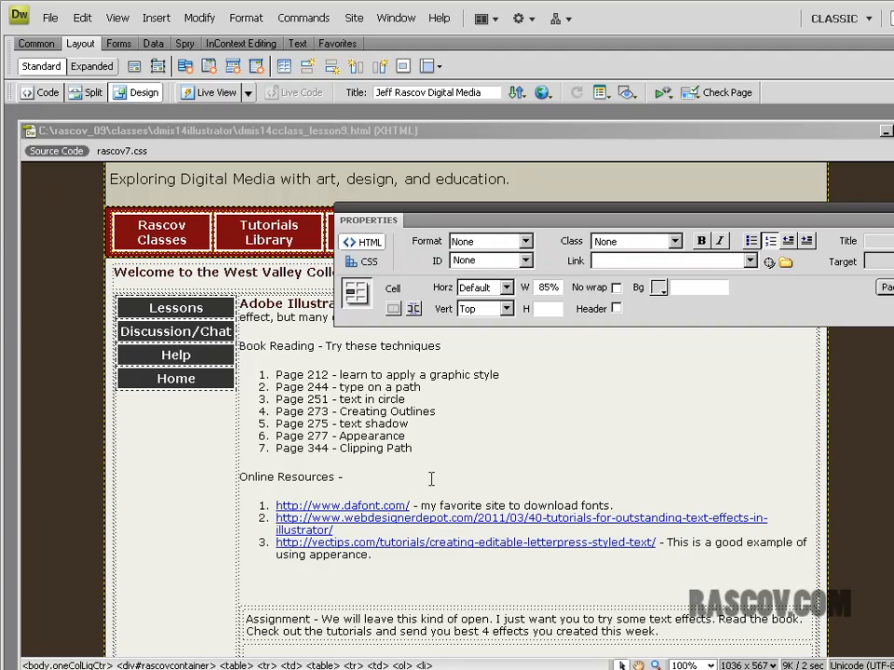
pyautogui.moveTo(419, 425); pyautogui.dragTo(341, 423)
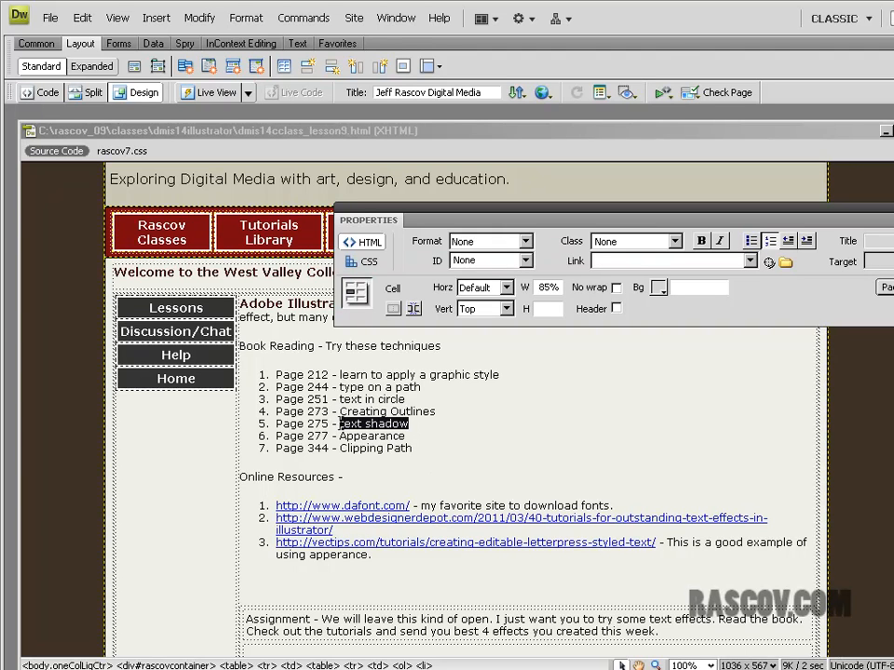
pyautogui.moveTo(410, 437); pyautogui.dragTo(340, 436)
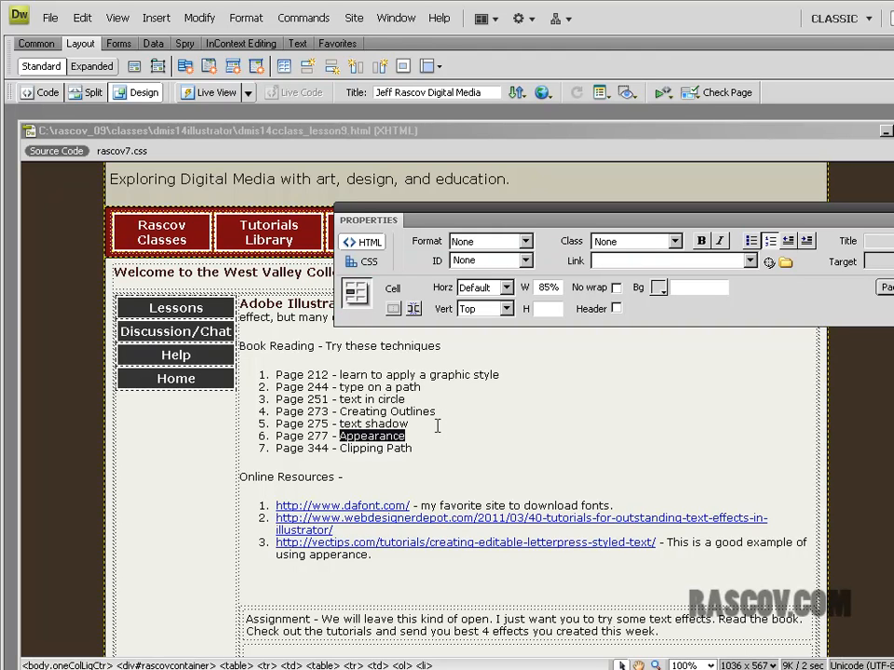
pyautogui.moveTo(415, 399); pyautogui.dragTo(337, 398)
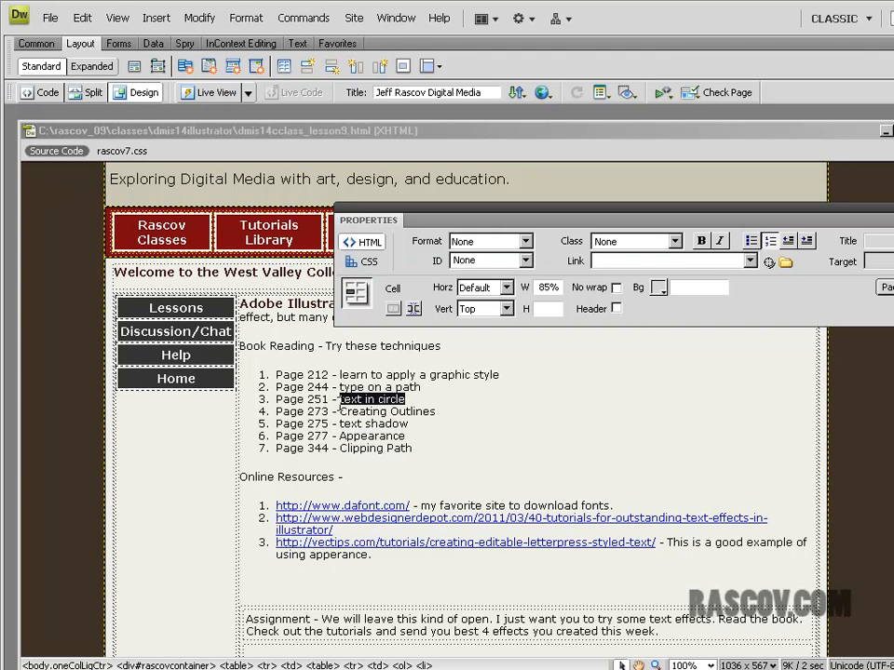
pyautogui.moveTo(421, 386); pyautogui.dragTo(337, 387)
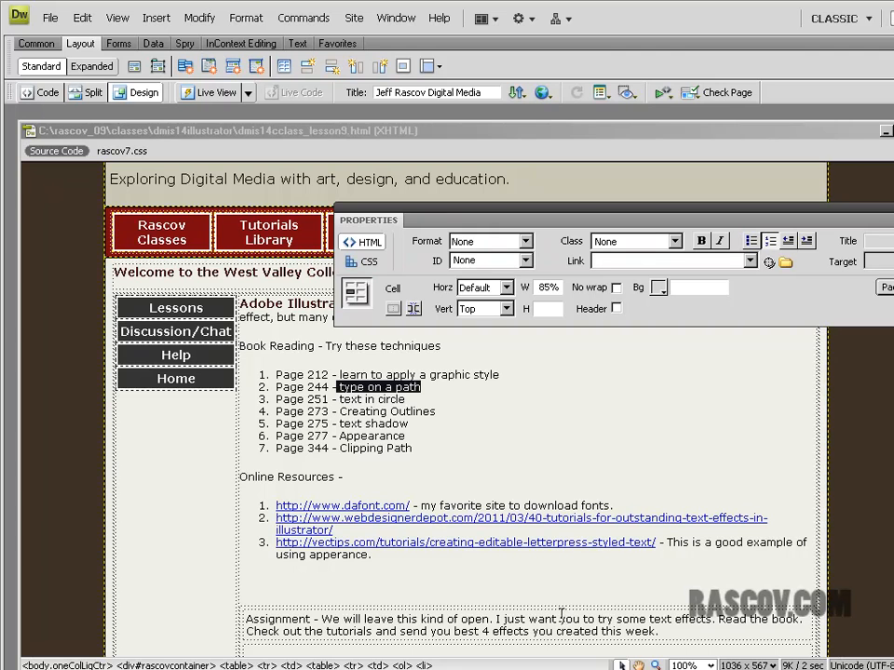
# Switch back to Illustrator and move the circular text off the scribble circle to the space at its right
pyautogui.hotkey('alt', 'Tab')
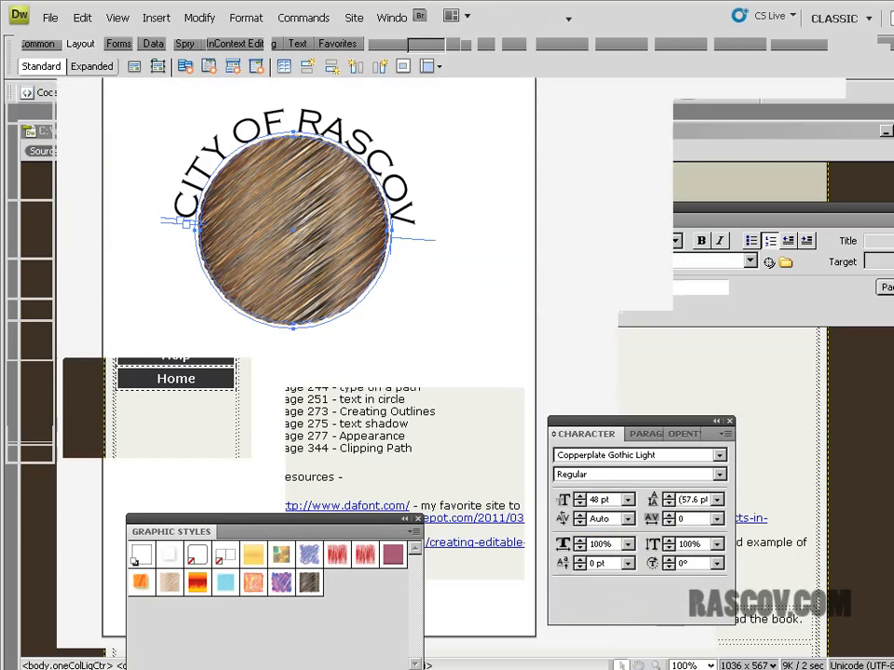
pyautogui.click(18, 95)
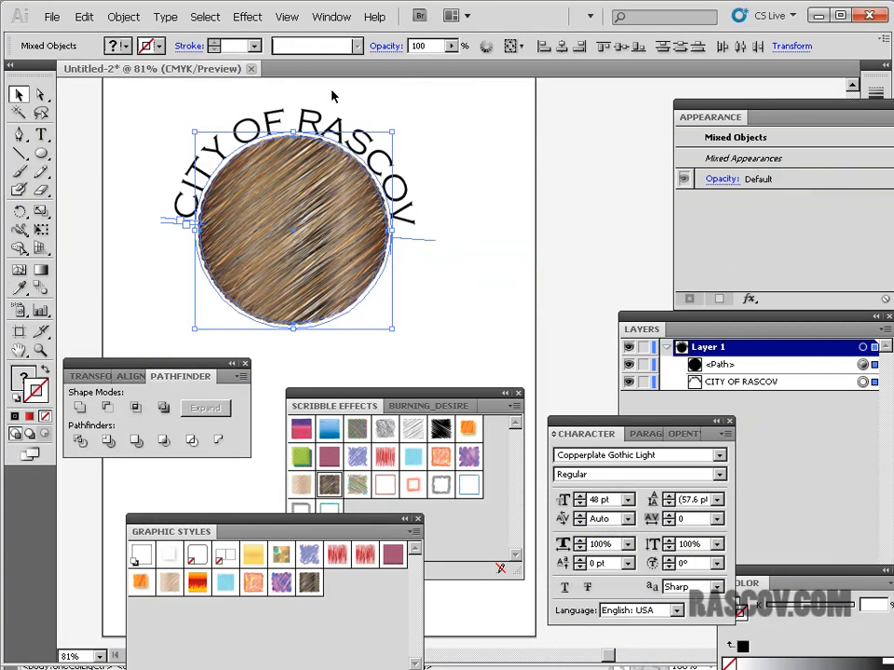
pyautogui.click(439, 114)
pyautogui.click(395, 170)
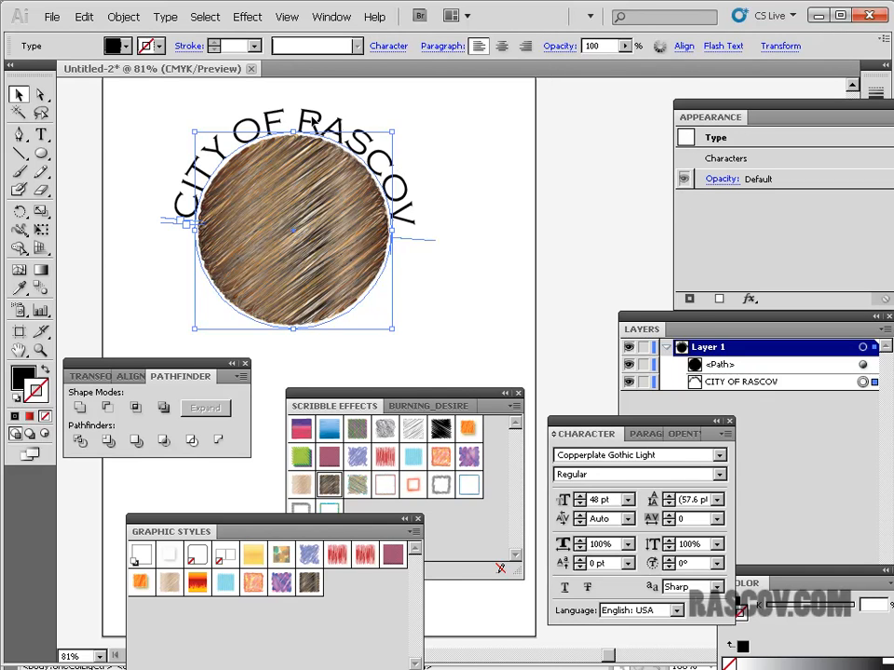
pyautogui.click(403, 113)
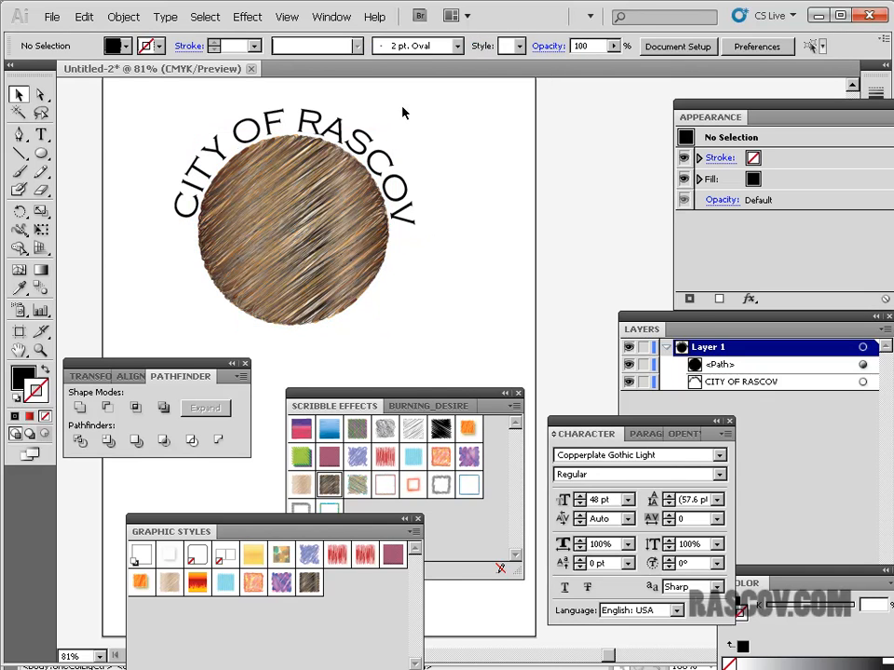
pyautogui.click(317, 116)
pyautogui.click(158, 115)
pyautogui.moveTo(308, 121); pyautogui.dragTo(564, 123)
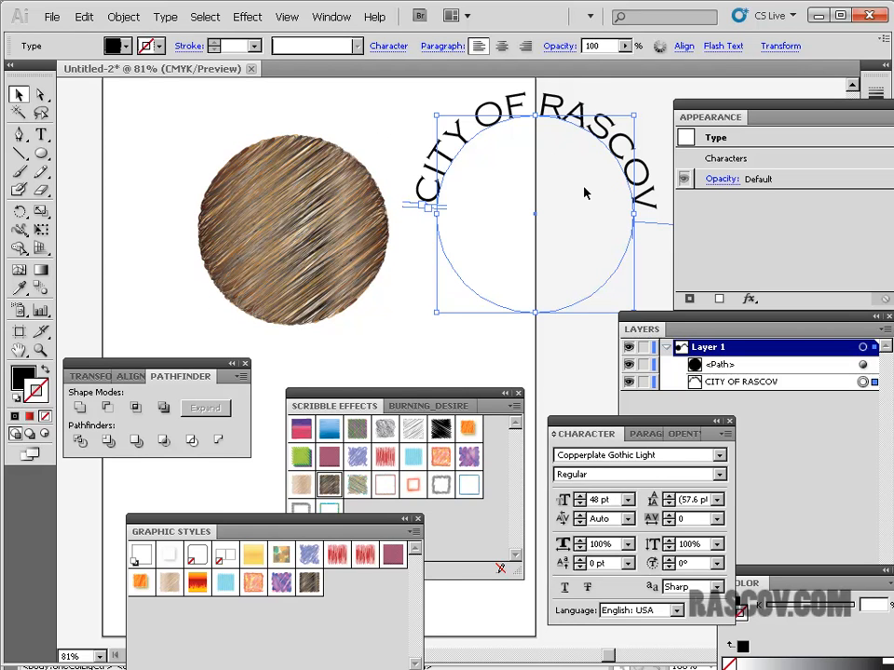
pyautogui.moveTo(579, 105); pyautogui.dragTo(564, 168)
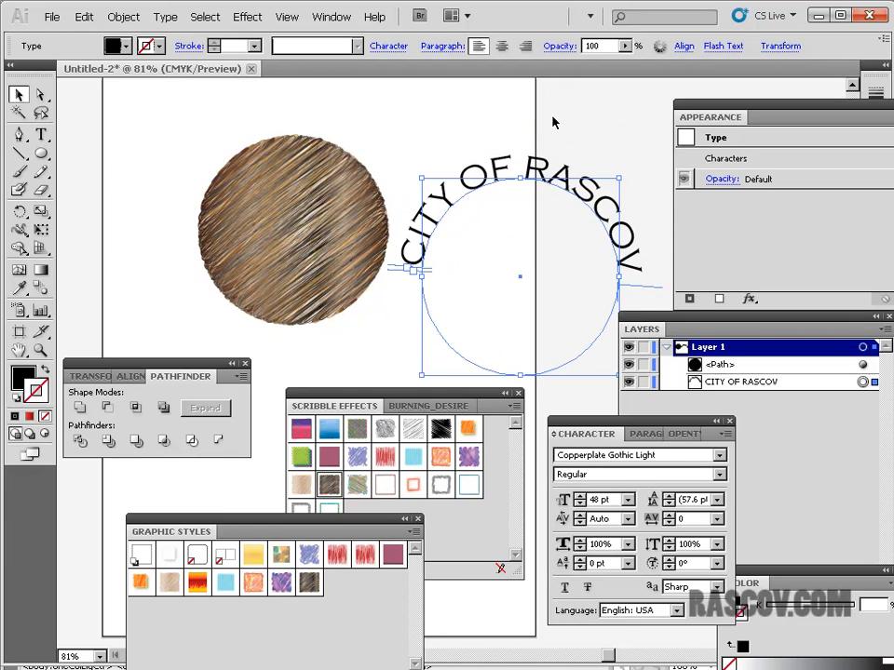
# Examine the effects available for the selected circular text, including the Warp, Blur, Distort and Sketch categories
pyautogui.click(550, 117)
pyautogui.click(543, 162)
pyautogui.click(239, 18)
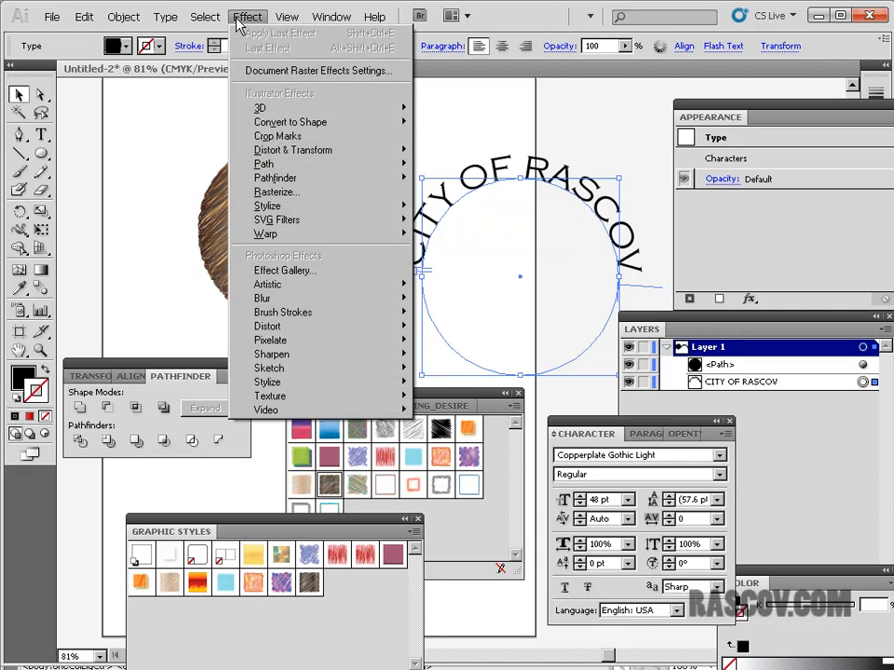
pyautogui.moveTo(331, 235)
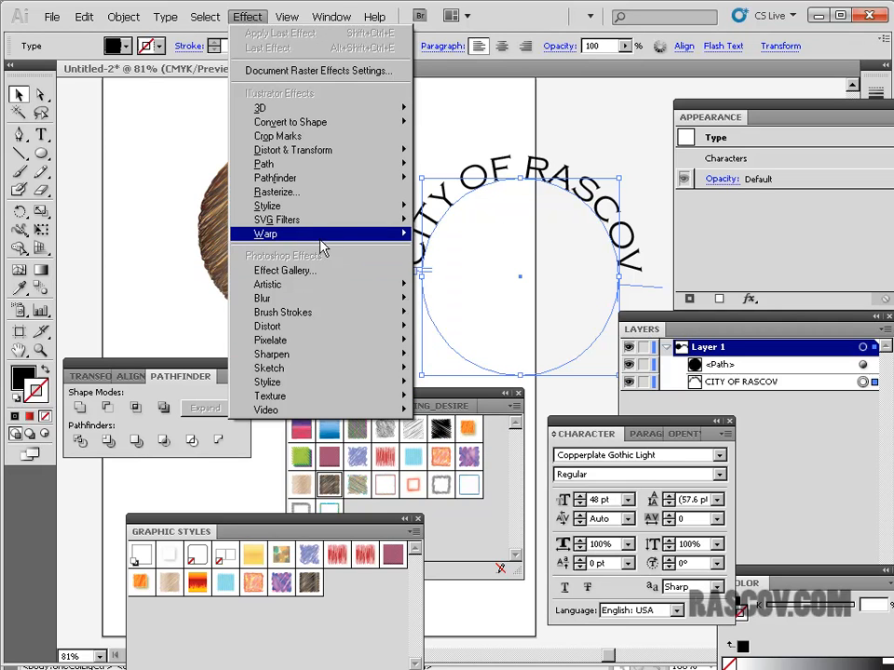
pyautogui.moveTo(328, 292)
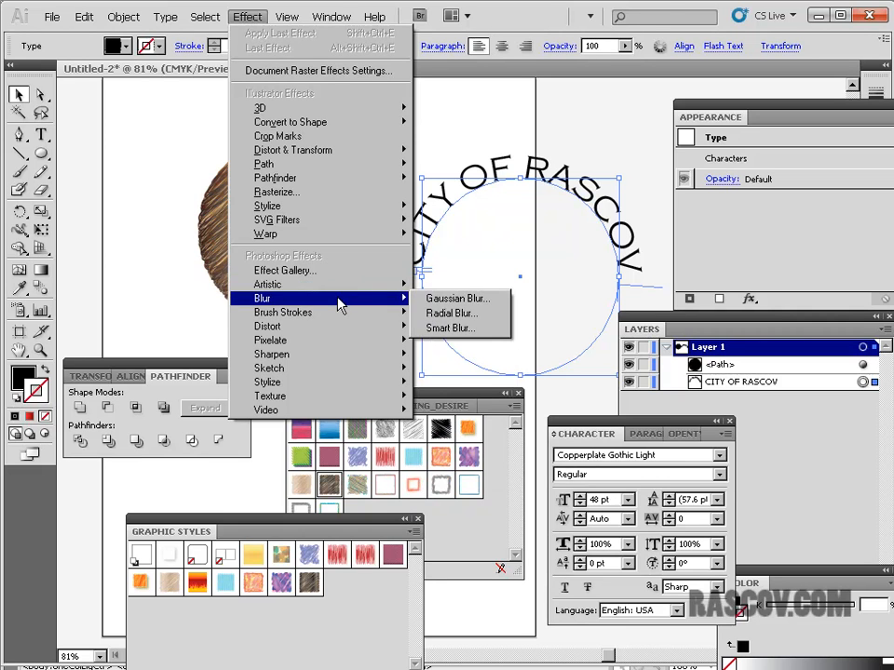
pyautogui.moveTo(344, 316)
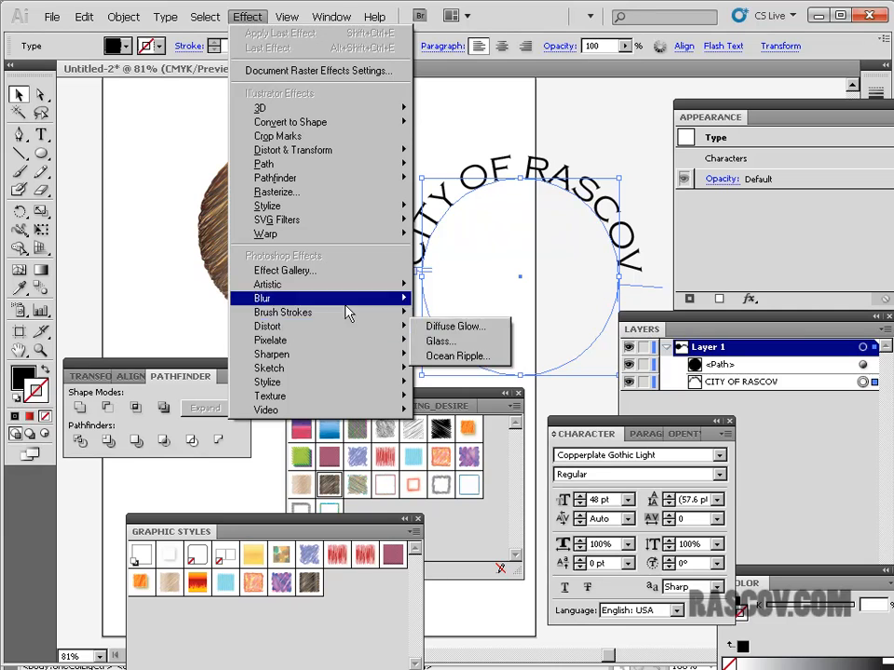
pyautogui.moveTo(345, 359)
pyautogui.moveTo(343, 379)
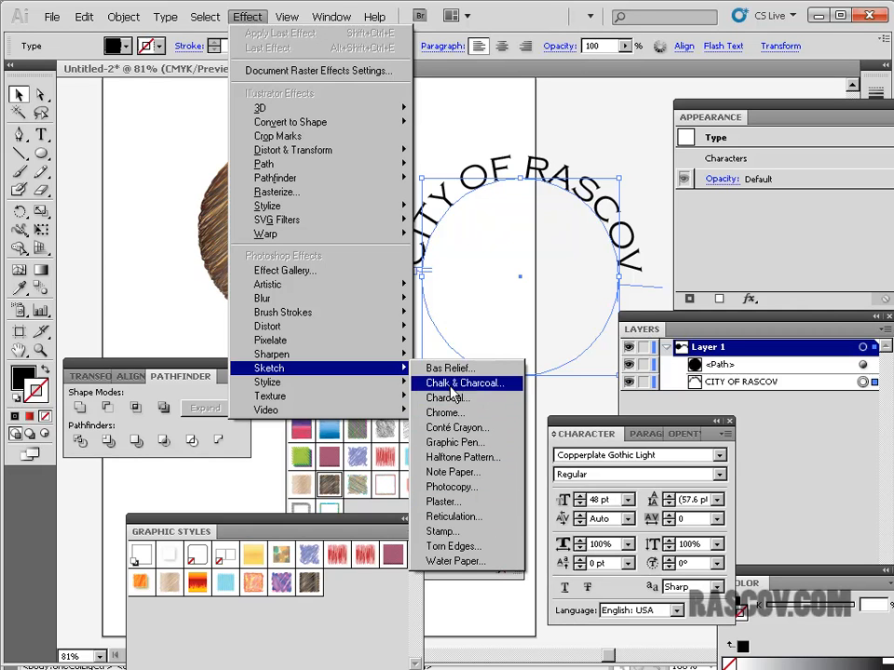
pyautogui.click(144, 106)
# Move the scribble circle and the circular text lower together, and add the text "I LIKE FOOD" above them
pyautogui.moveTo(153, 124)
pyautogui.mouseDown()
pyautogui.moveTo(164, 140)
pyautogui.moveTo(605, 324)
pyautogui.mouseUp()
pyautogui.moveTo(495, 158); pyautogui.dragTo(484, 271)
pyautogui.click(352, 107)
pyautogui.click(40, 134)
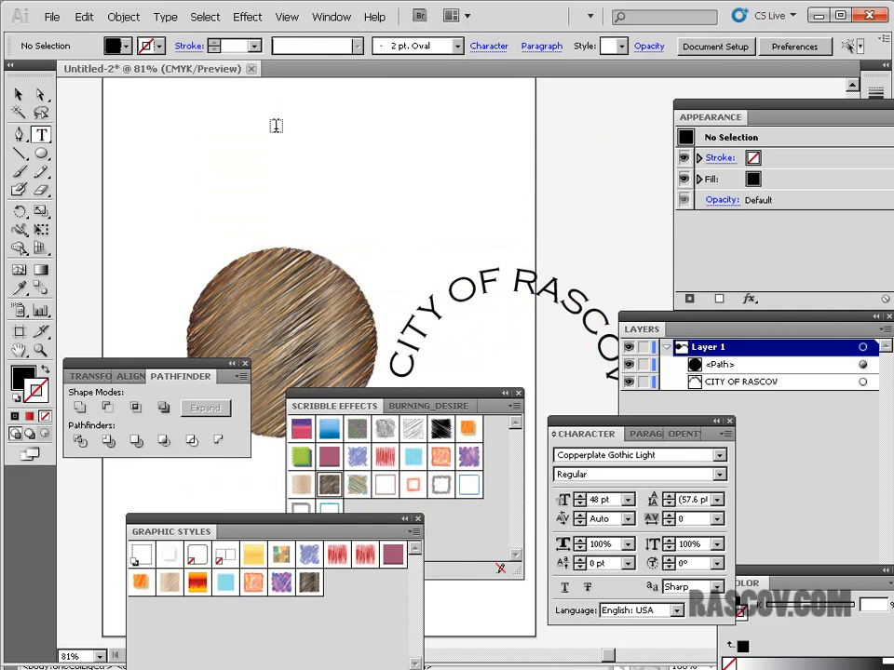
pyautogui.click(249, 142)
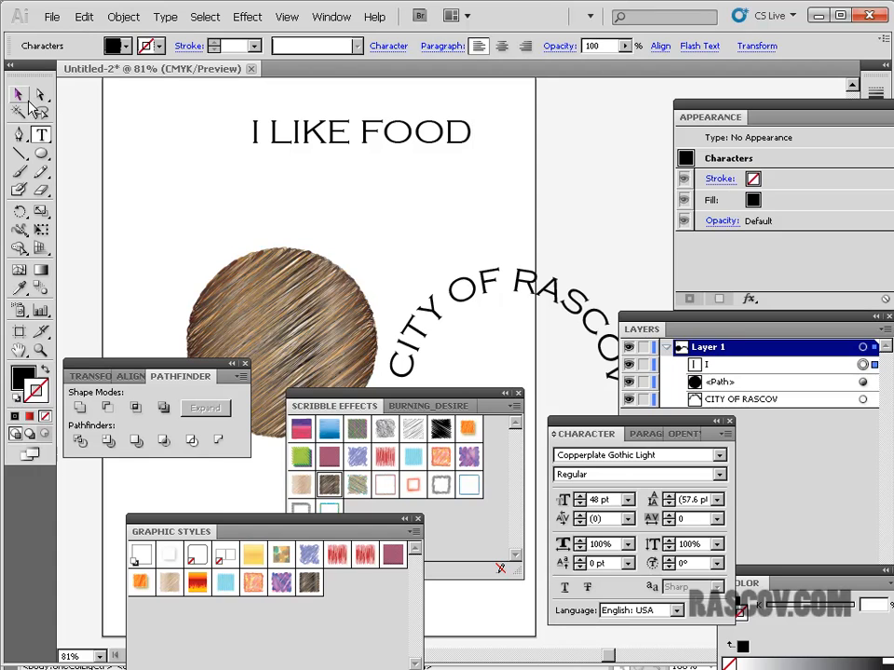
# Move the "I LIKE FOOD" text slightly lower and to the left, closer to the scribble circle
pyautogui.press('Escape')
pyautogui.moveTo(445, 135); pyautogui.dragTo(399, 162)
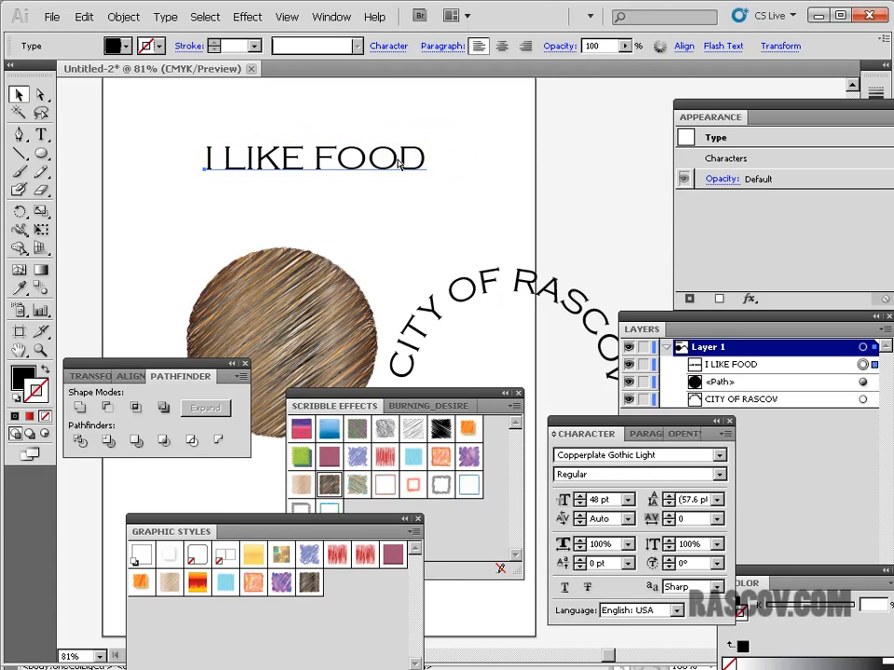
pyautogui.hotkey('ctrl', '=')
pyautogui.hotkey('ctrl', '=')
pyautogui.hotkey('ctrl', '=')
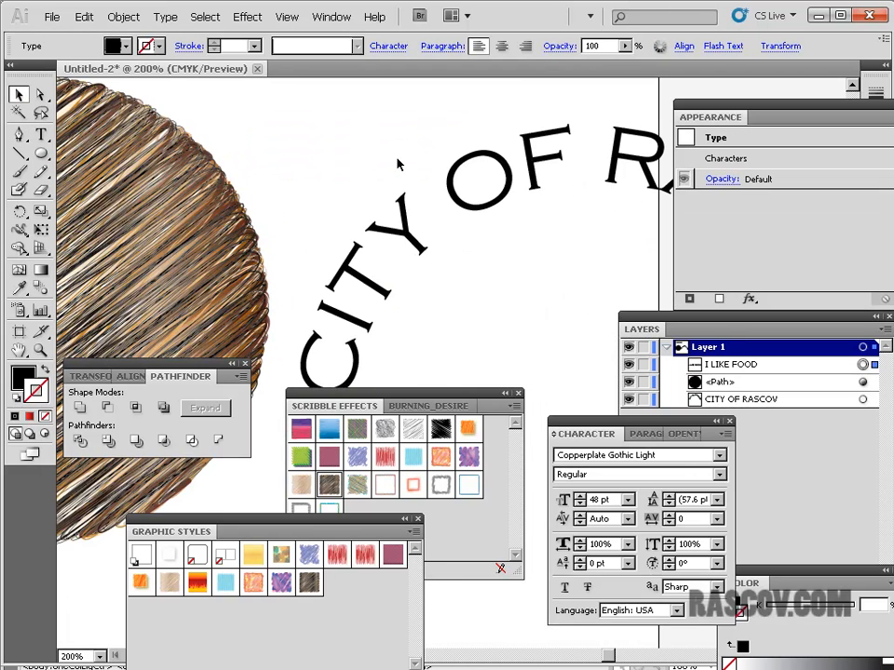
pyautogui.moveTo(323, 157); pyautogui.dragTo(552, 461)
pyautogui.moveTo(421, 214); pyautogui.dragTo(454, 259)
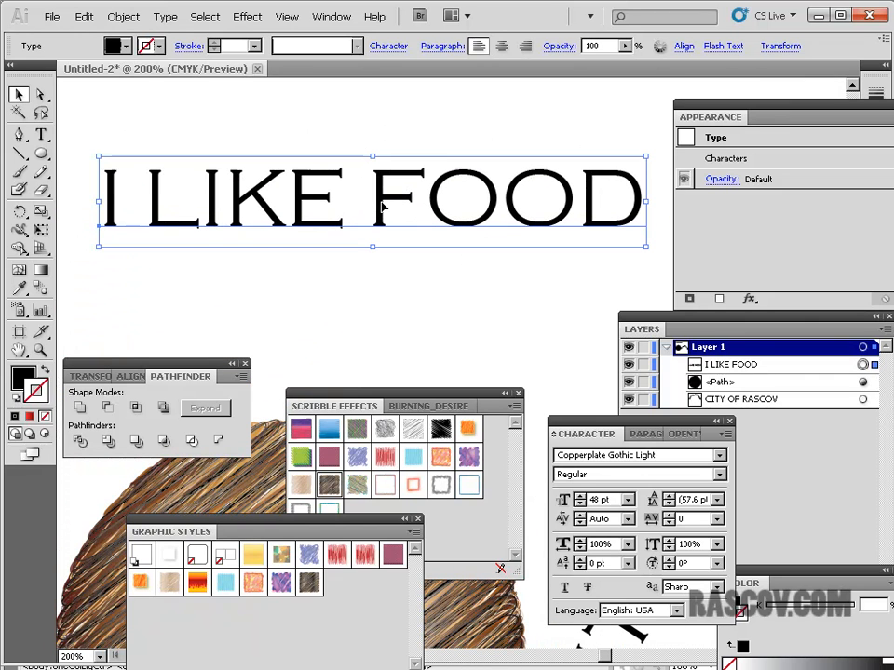
# Duplicate the "I LIKE FOOD" text above itself and move the original lower to leave a gap between them
pyautogui.moveTo(382, 207); pyautogui.dragTo(388, 133)
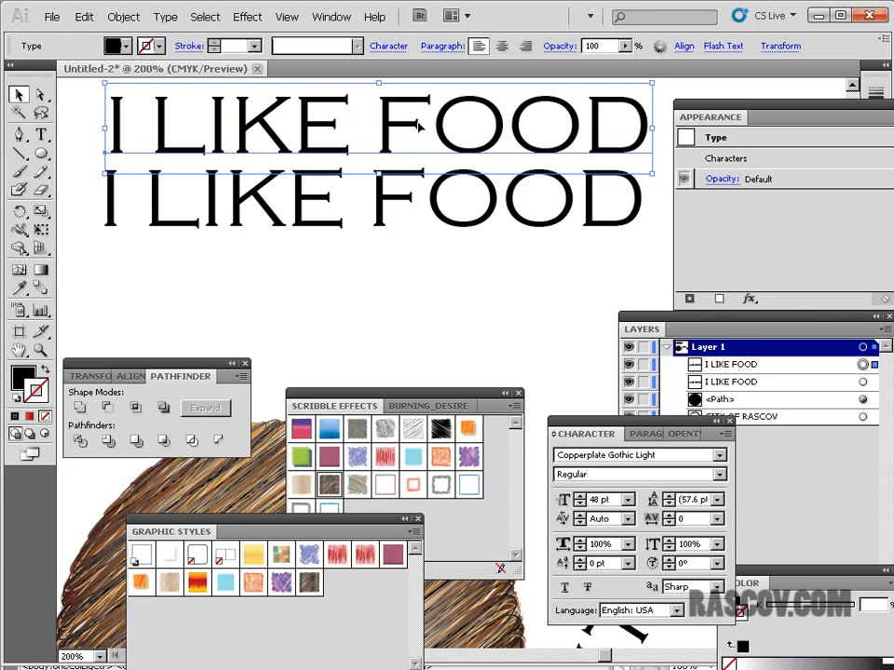
pyautogui.click(443, 299)
pyautogui.moveTo(447, 223); pyautogui.dragTo(439, 240)
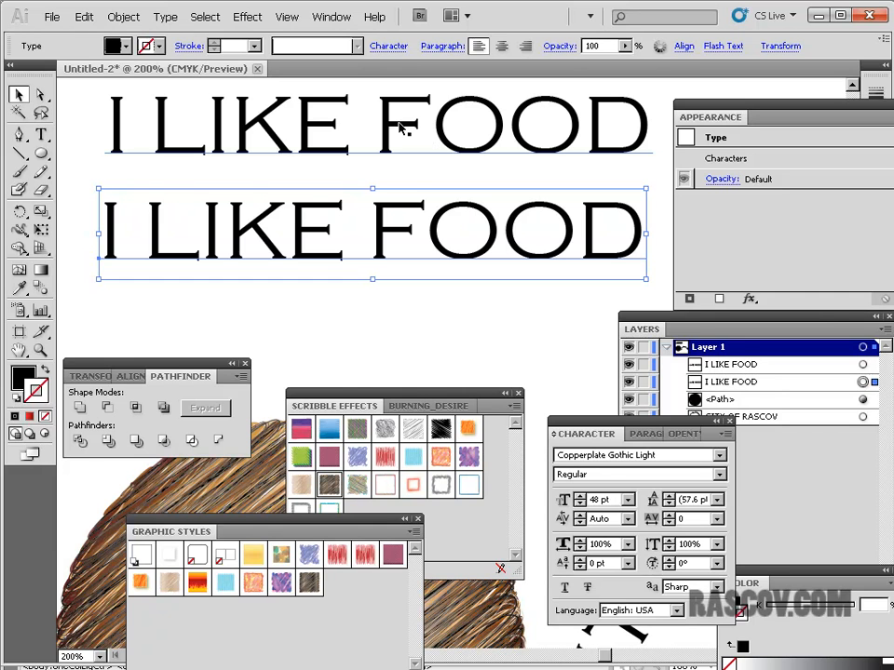
# Examine the effect categories available for the lower "I LIKE FOOD" text, including Sharpen, Texture, Sketch, SVG Filters and Stylize
pyautogui.click(248, 17)
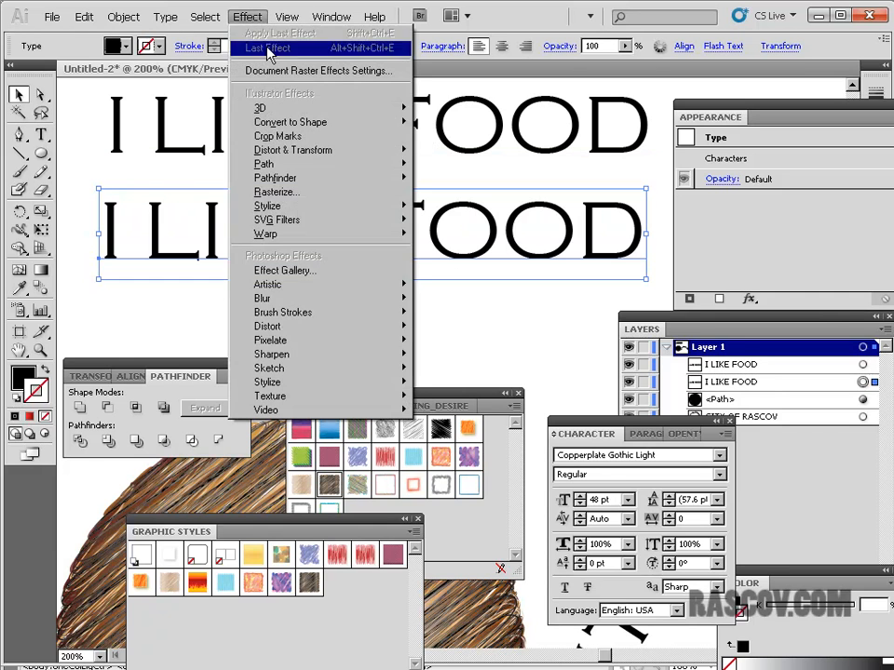
pyautogui.moveTo(287, 342)
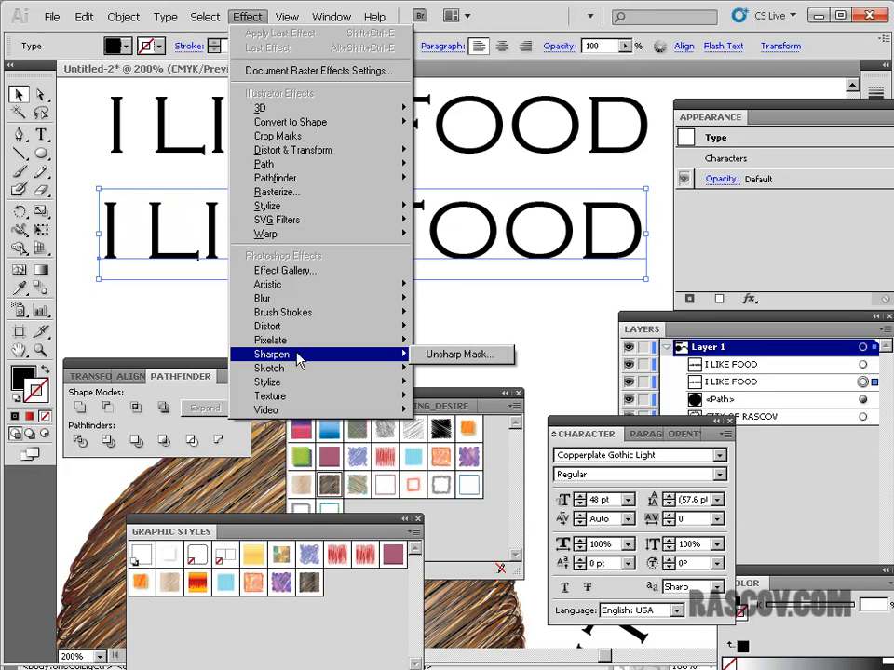
pyautogui.moveTo(300, 371)
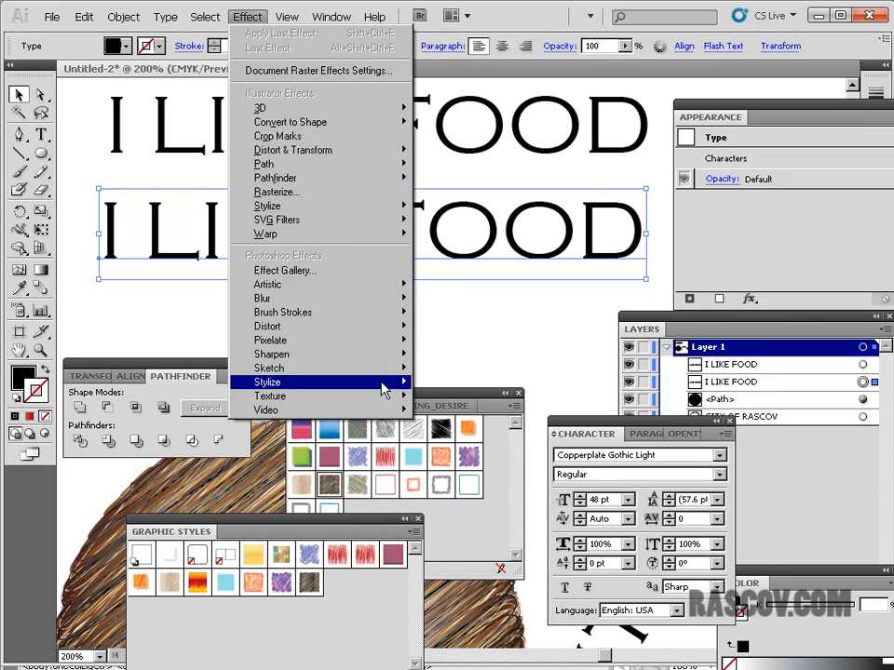
pyautogui.moveTo(372, 399)
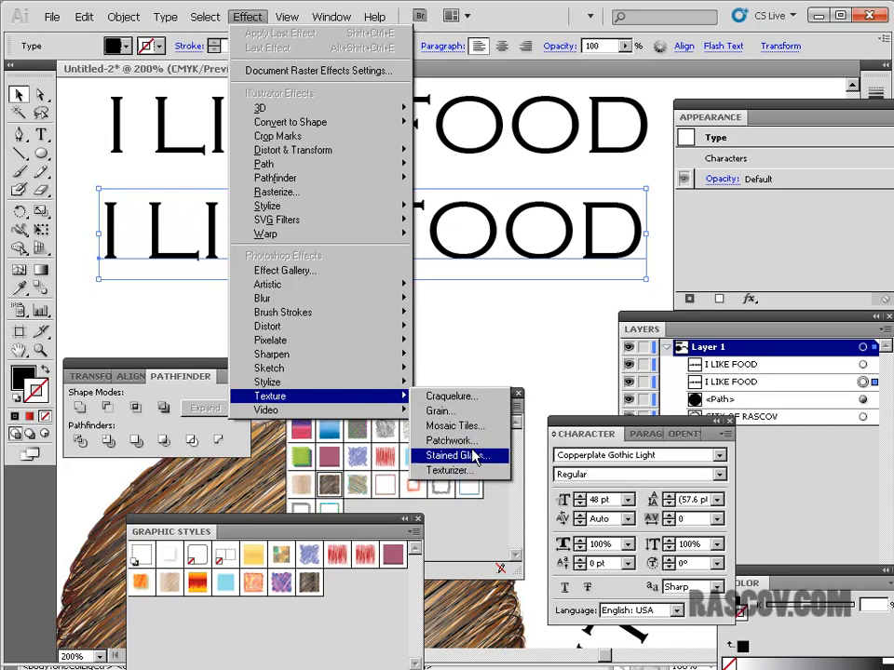
pyautogui.moveTo(381, 363)
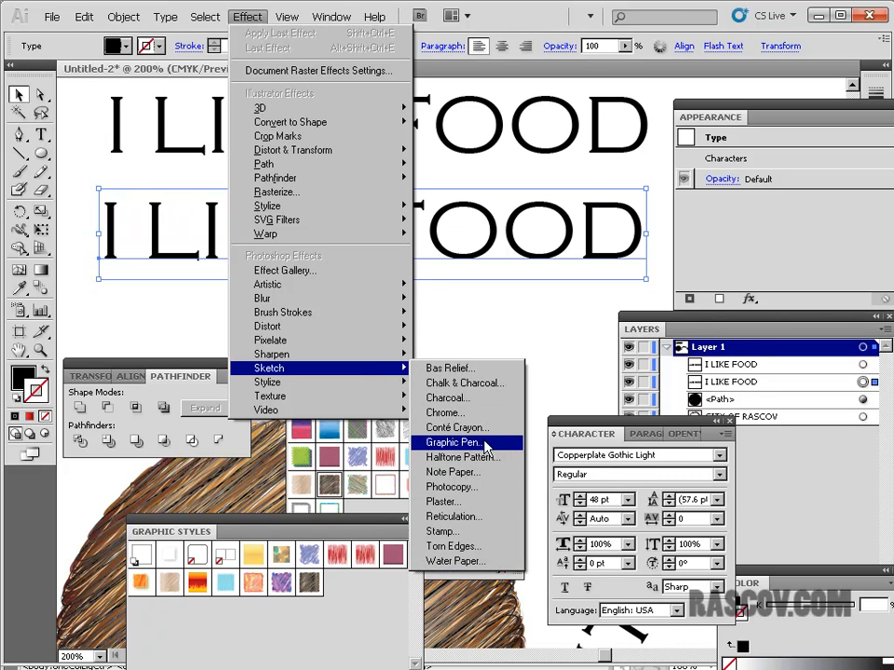
pyautogui.moveTo(337, 289)
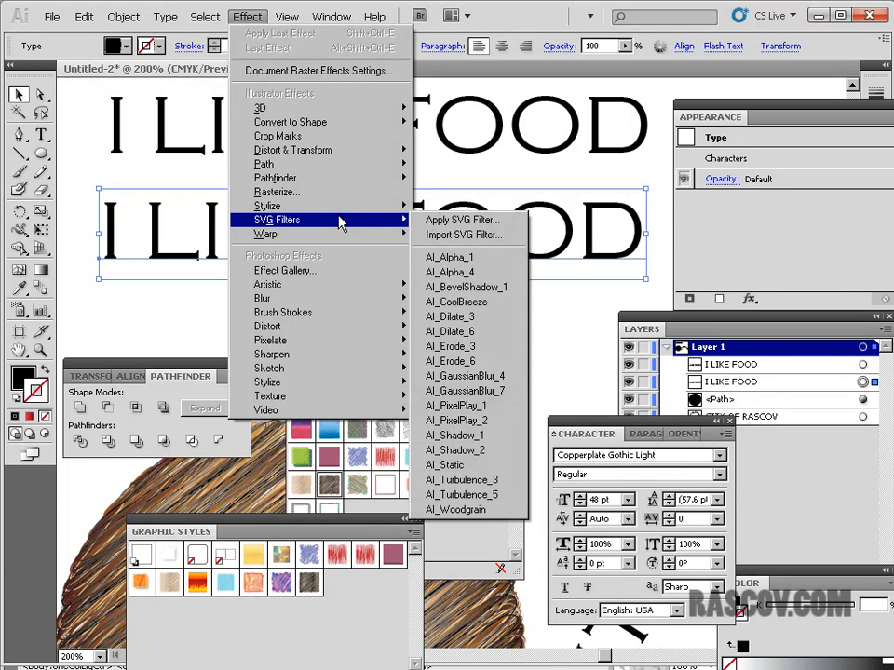
pyautogui.moveTo(345, 209)
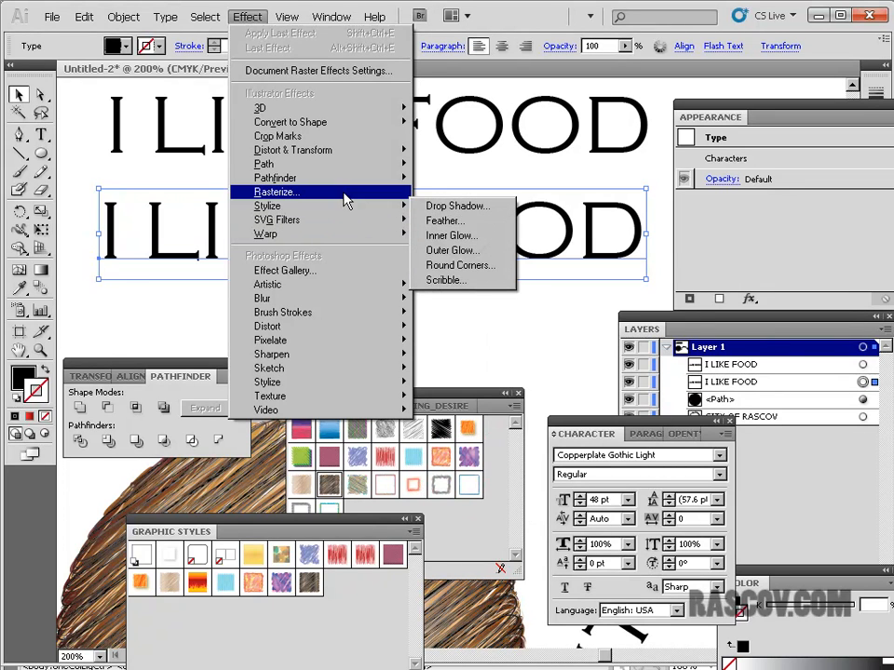
pyautogui.moveTo(352, 180)
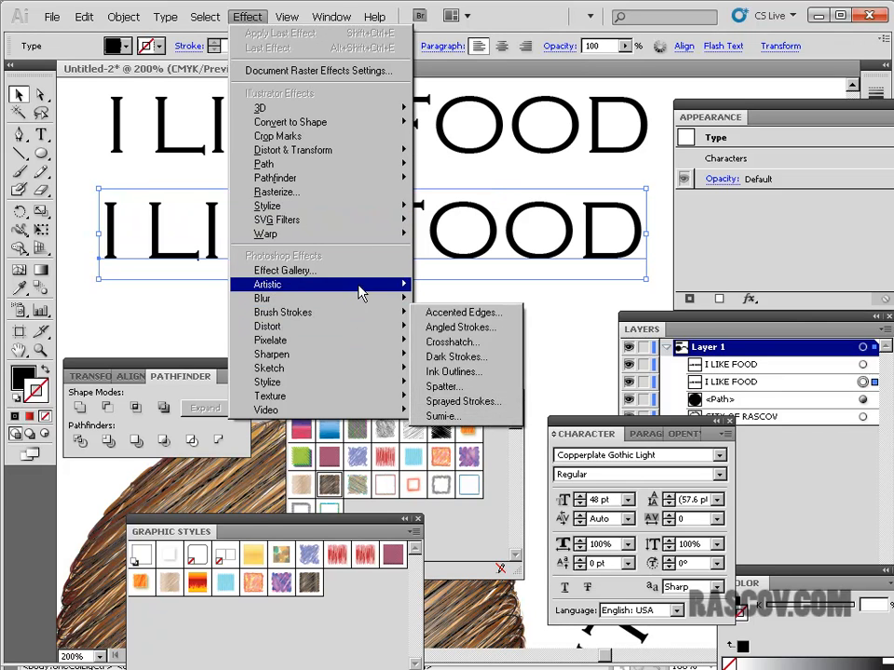
# Preview the Ink Outlines brush-stroke effect on the lower "I LIKE FOOD" text, but apply Spatter instead
pyautogui.moveTo(360, 317)
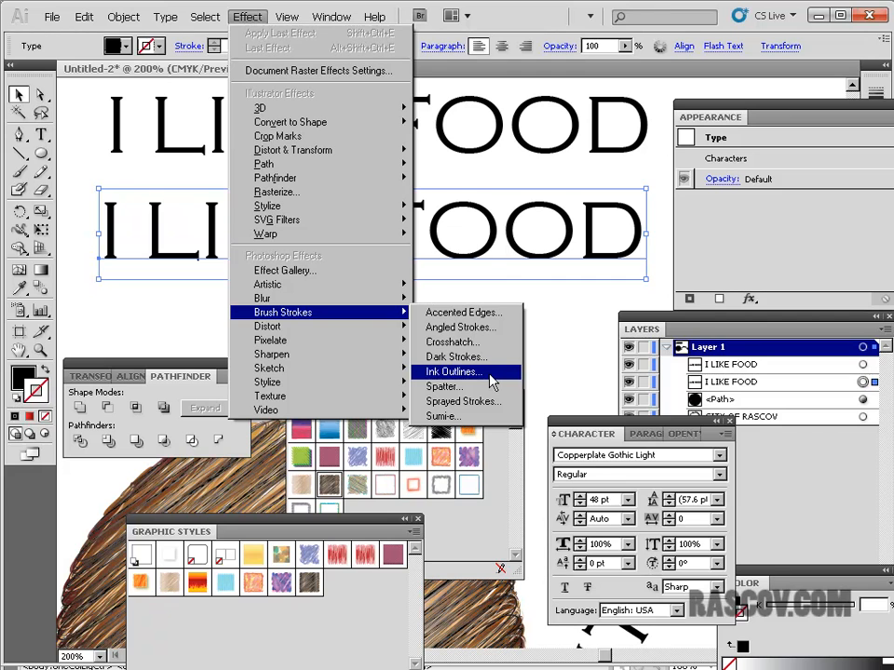
pyautogui.click(491, 376)
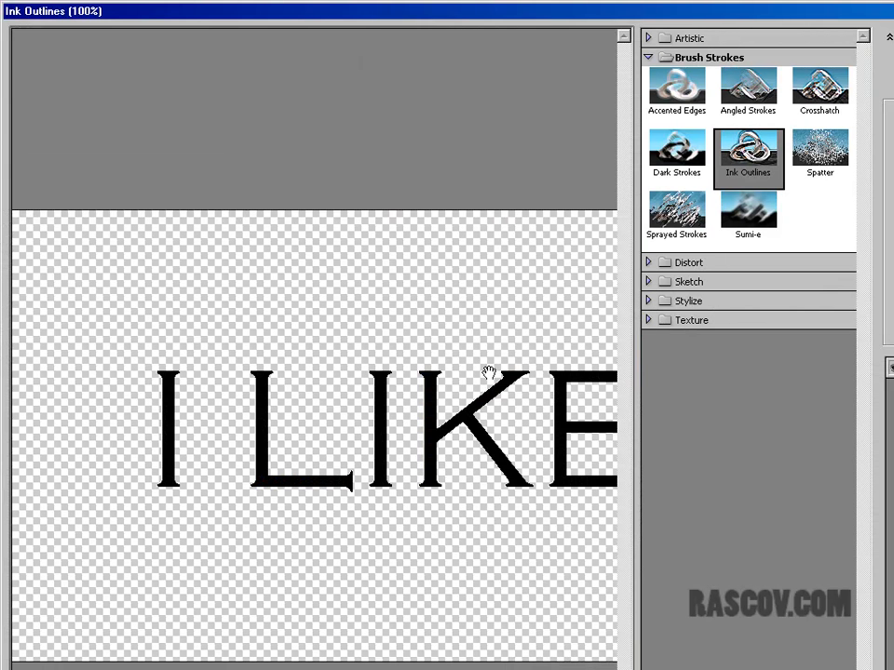
pyautogui.moveTo(458, 390); pyautogui.dragTo(376, 262)
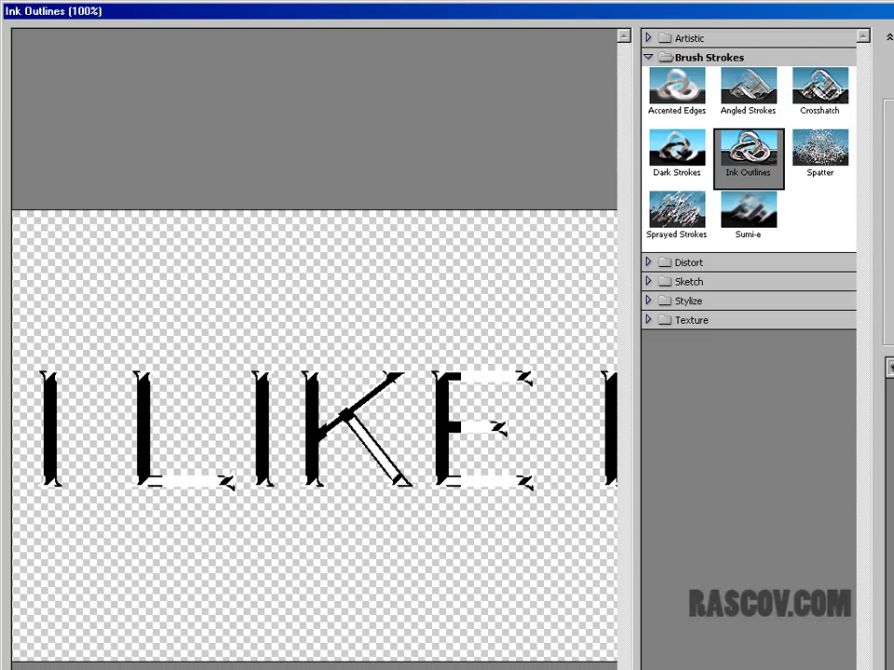
pyautogui.click(817, 145)
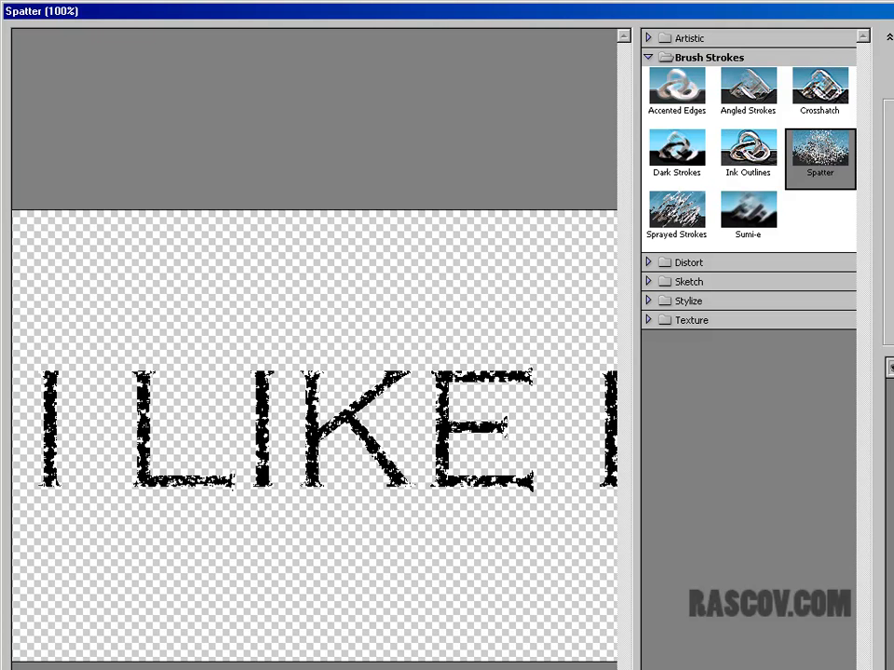
pyautogui.press('Return')
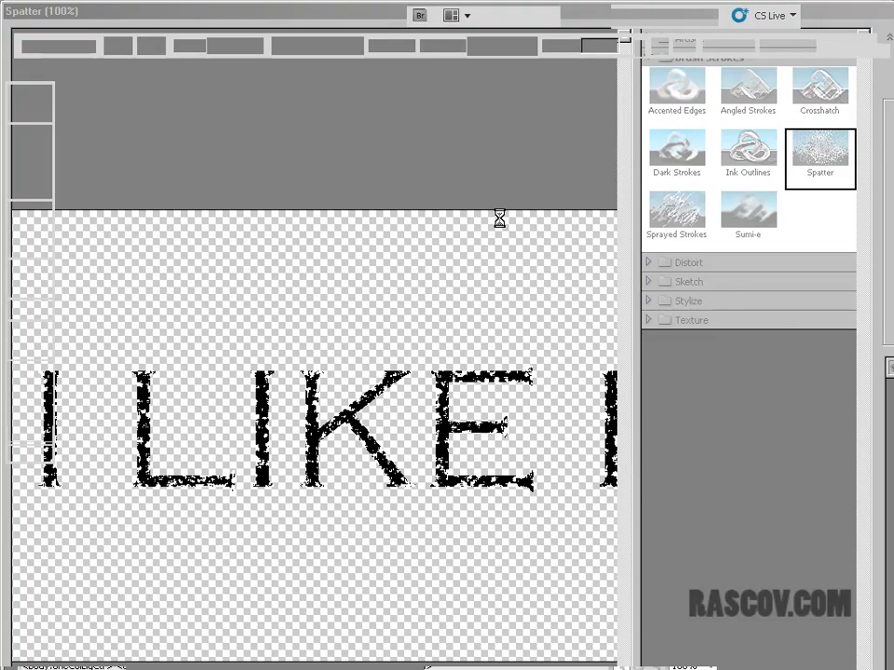
# Fill the spattered "I LIKE FOOD" text with a pinkish red of C 0.41, M 94.27, Y 42.5, K 0
pyautogui.click(479, 326)
pyautogui.click(486, 240)
pyautogui.doubleClick(28, 374)
pyautogui.click(408, 227)
pyautogui.click(403, 246)
pyautogui.click(620, 238)
# Move the pinkish-red spattered text up so that it overlaps the black "I LIKE FOOD" copy
pyautogui.click(425, 320)
pyautogui.moveTo(522, 252); pyautogui.dragTo(526, 149)
pyautogui.moveTo(545, 240); pyautogui.dragTo(545, 240)
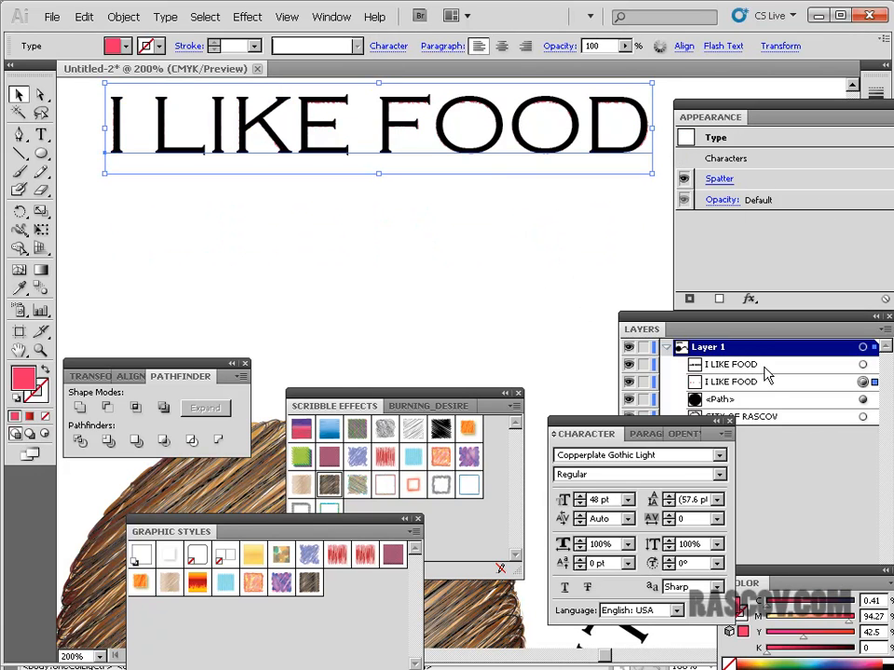
# Stack the spattered text in front of the black copy and offset it slightly to the left
pyautogui.moveTo(766, 372); pyautogui.dragTo(766, 362)
pyautogui.click(457, 219)
pyautogui.moveTo(456, 140); pyautogui.dragTo(447, 140)
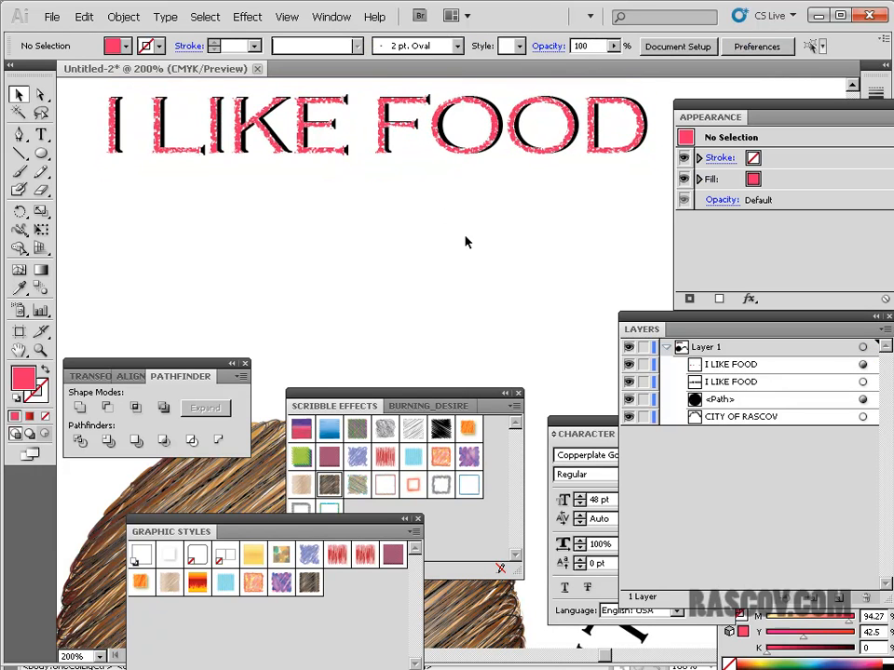